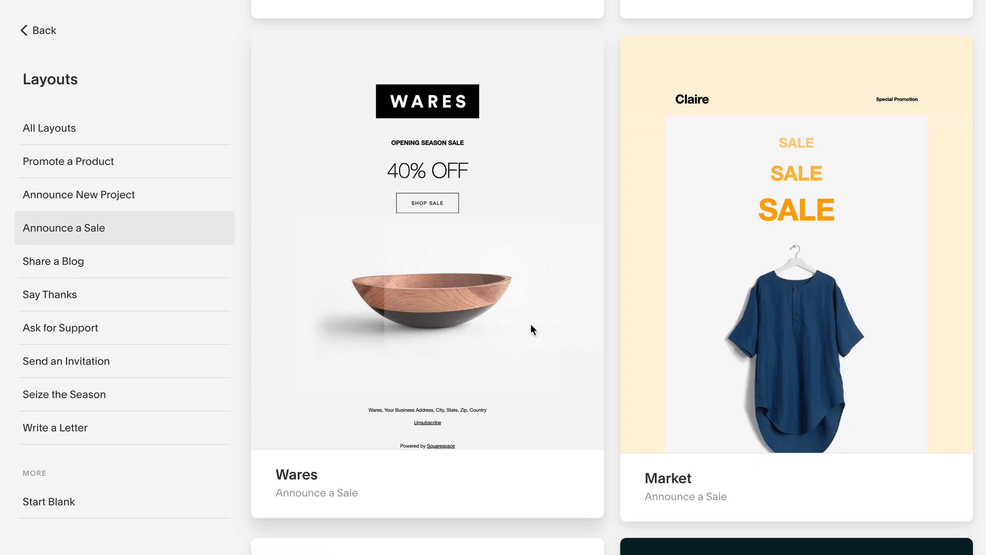
# Start the email from the Wares sale layout and change 40% OFF to 50% OFF.
pyautogui.click(532, 330)
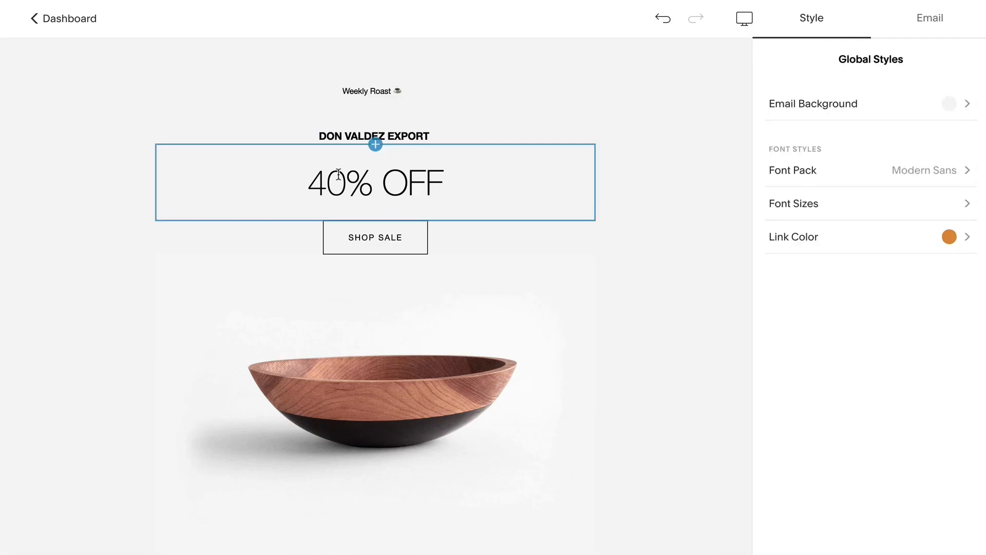
pyautogui.press('BackSpace')
pyautogui.write('5')
# Relabel the SHOP SALE button as PURCHASE NOW $8 and paste in its link.
pyautogui.click(668, 241)
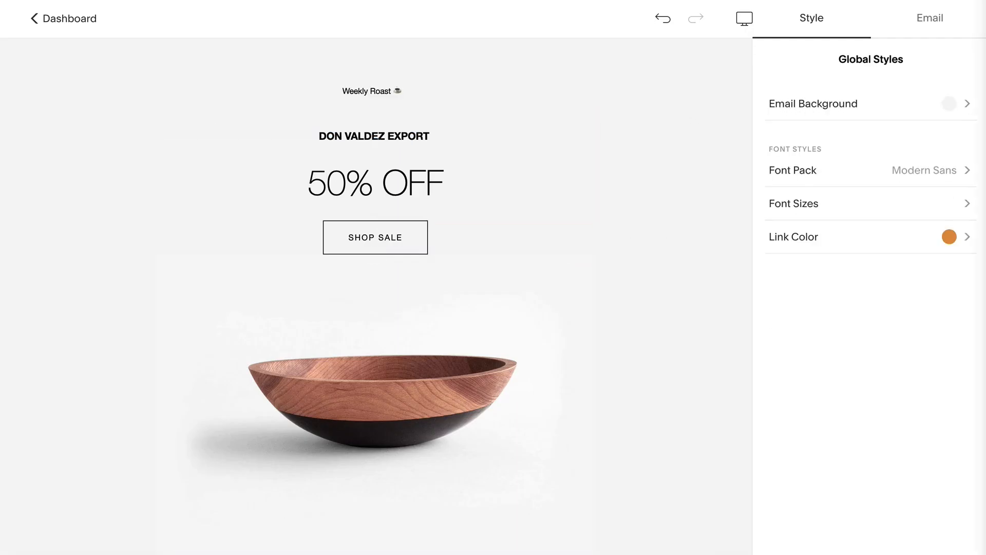
pyautogui.tripleClick(375, 237)
pyautogui.write('PURCHASE NOW $8')
pyautogui.write('https://weeklyroast.com/don')
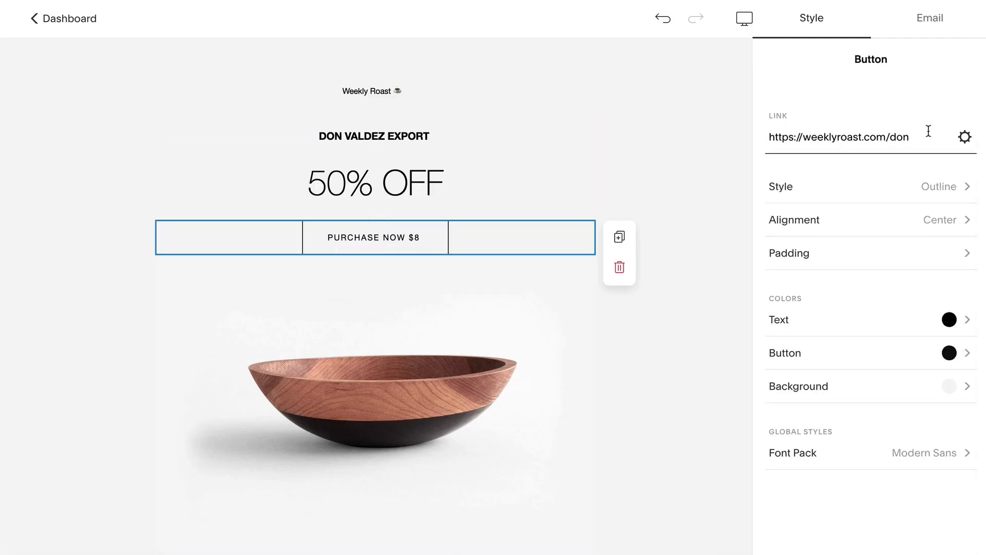
# Delete the bowl image and add a Spacer and an Images block below the button.
pyautogui.click(401, 378)
pyautogui.press('Delete')
pyautogui.click(376, 257)
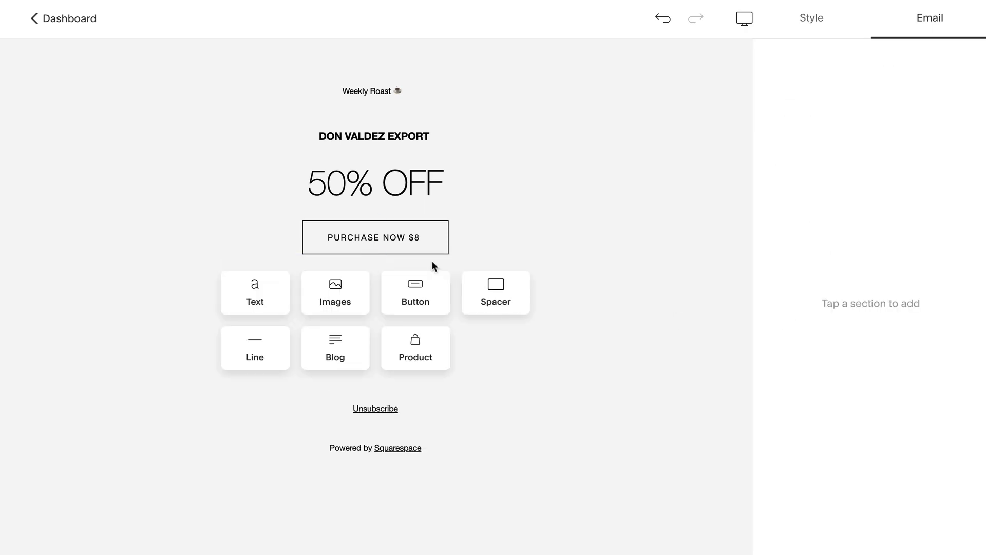
pyautogui.click(493, 286)
pyautogui.click(375, 271)
pyautogui.click(335, 304)
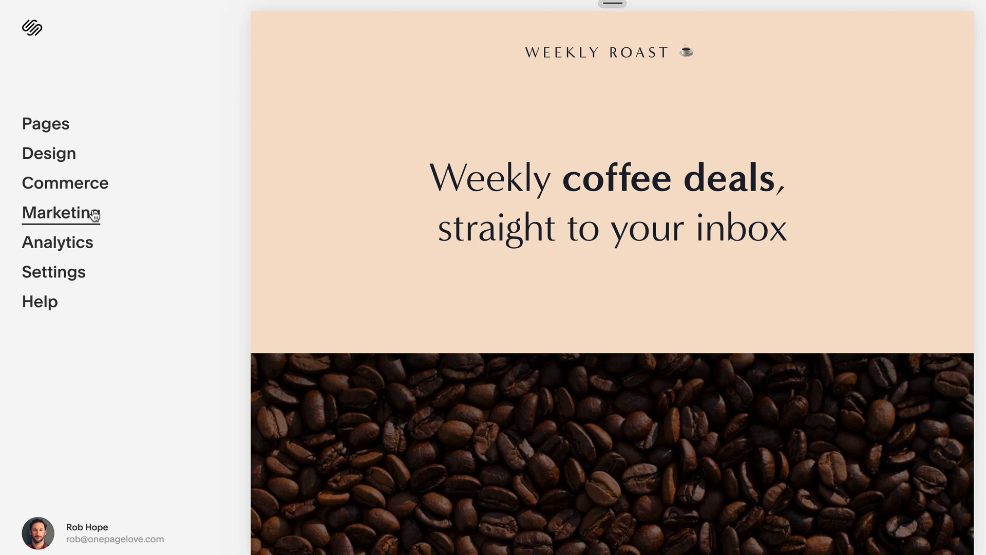
# Create a mailing list named 'Weekly Roast' under Marketing > Email Campaigns > Mailing Lists.
pyautogui.click(132, 219)
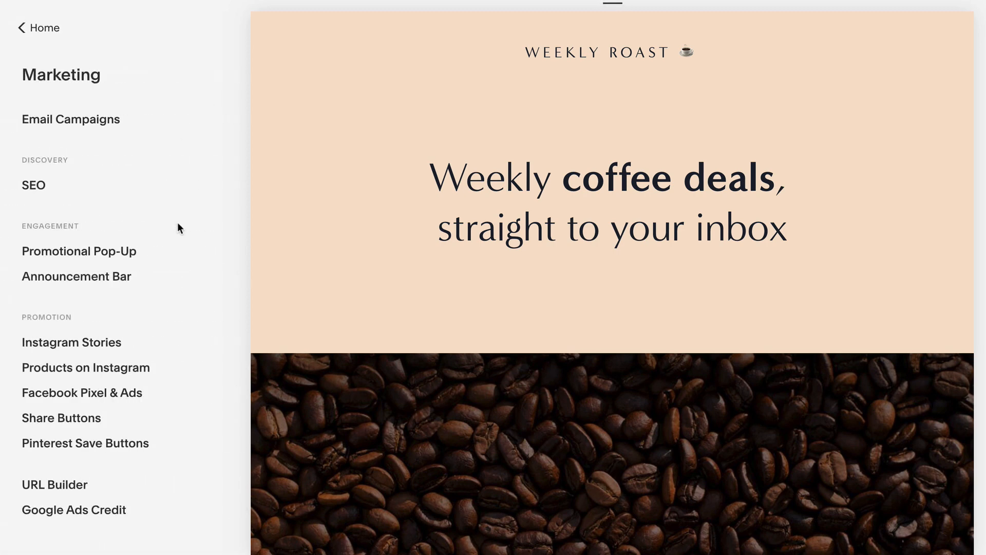
pyautogui.click(106, 122)
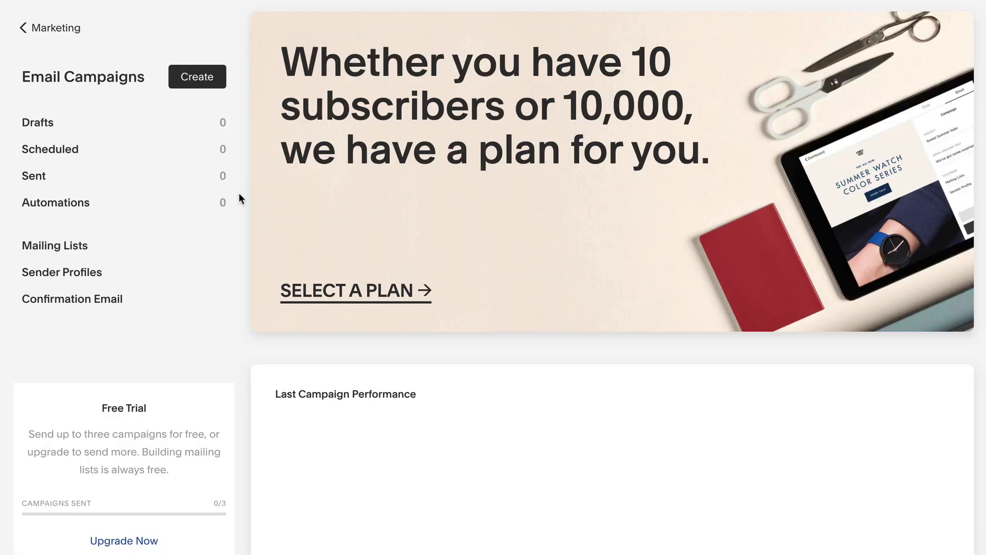
pyautogui.click(92, 246)
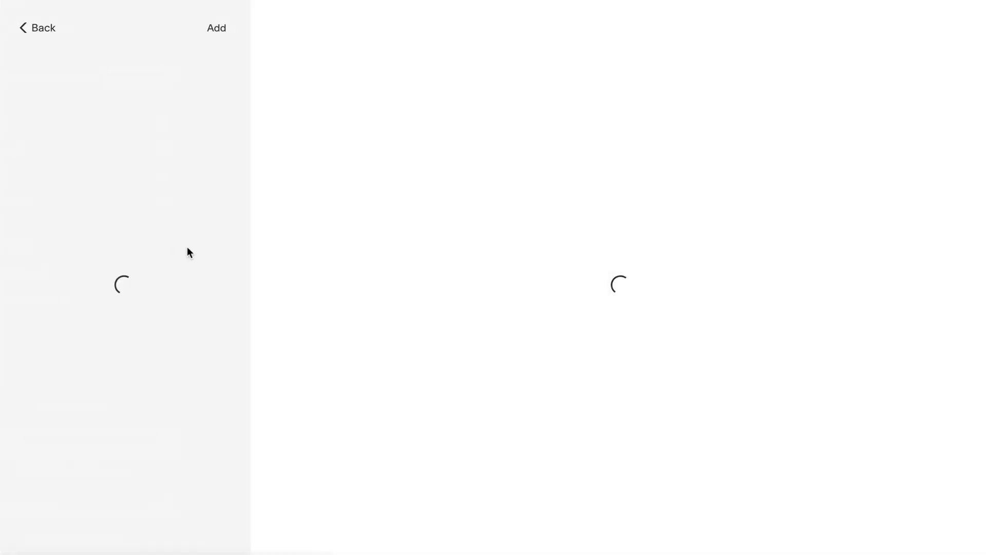
pyautogui.click(608, 366)
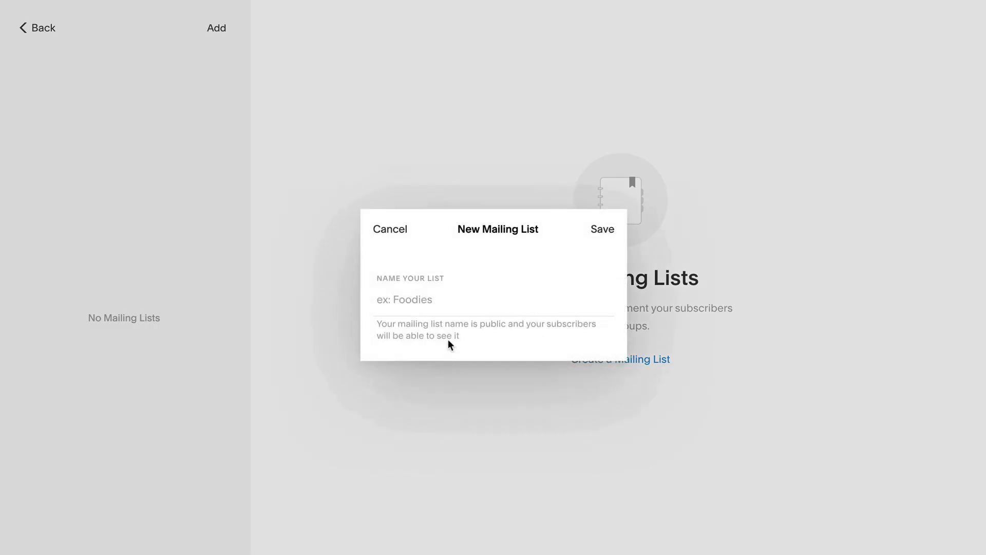
pyautogui.click(435, 300)
pyautogui.write('Weekly Roast')
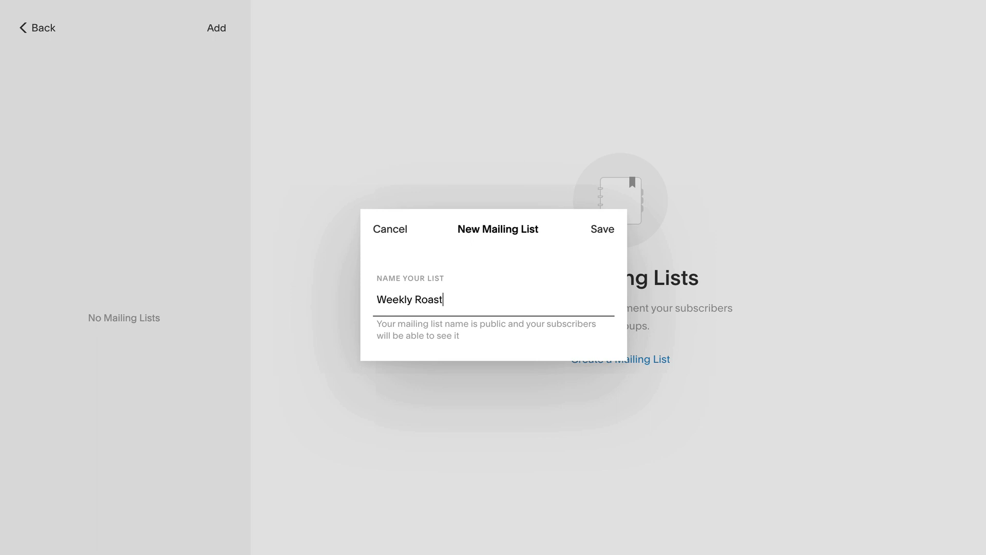
pyautogui.click(600, 231)
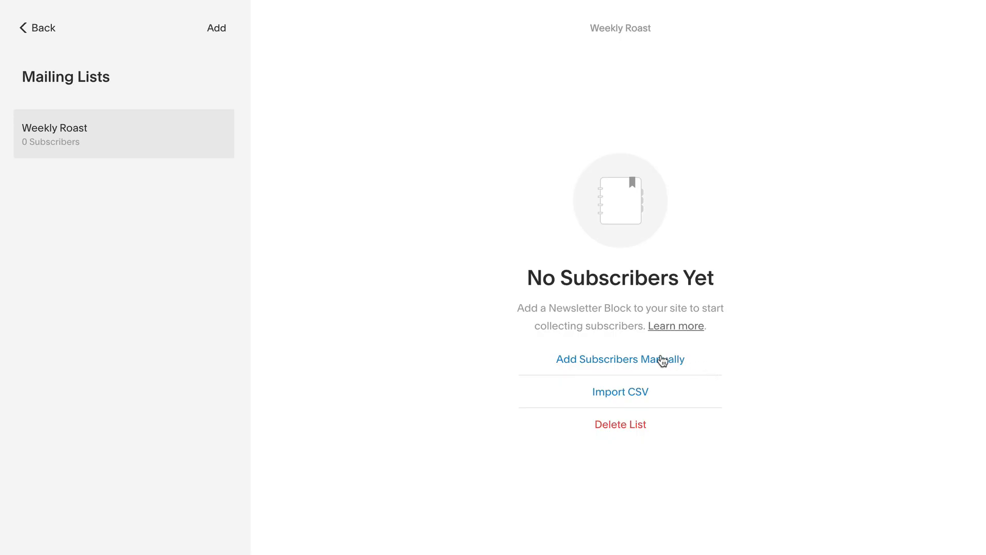
# Manually add a subscriber with their e-mail and full name, with marketing permission on.
pyautogui.click(663, 359)
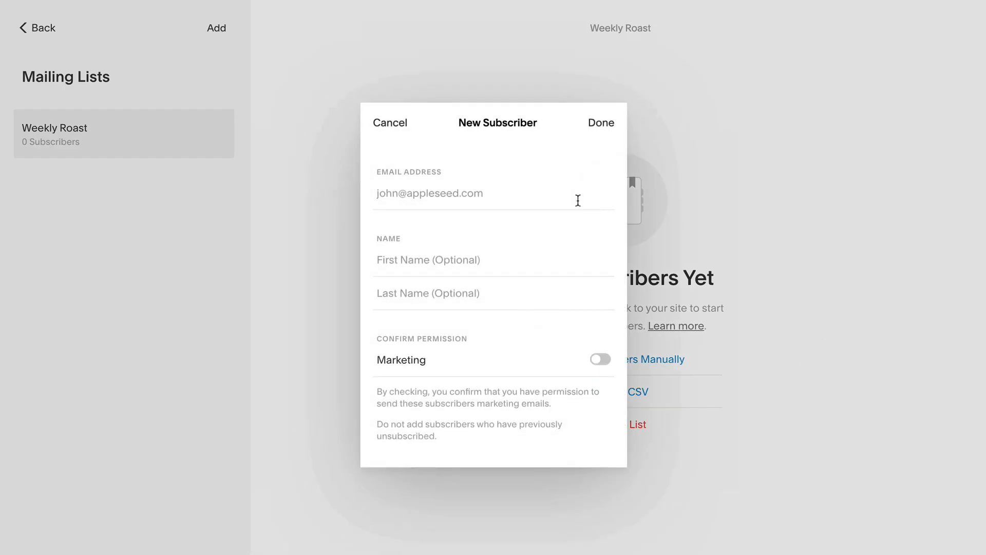
pyautogui.click(491, 194)
pyautogui.press('Tab')
pyautogui.write('Rob')
pyautogui.press('Tab')
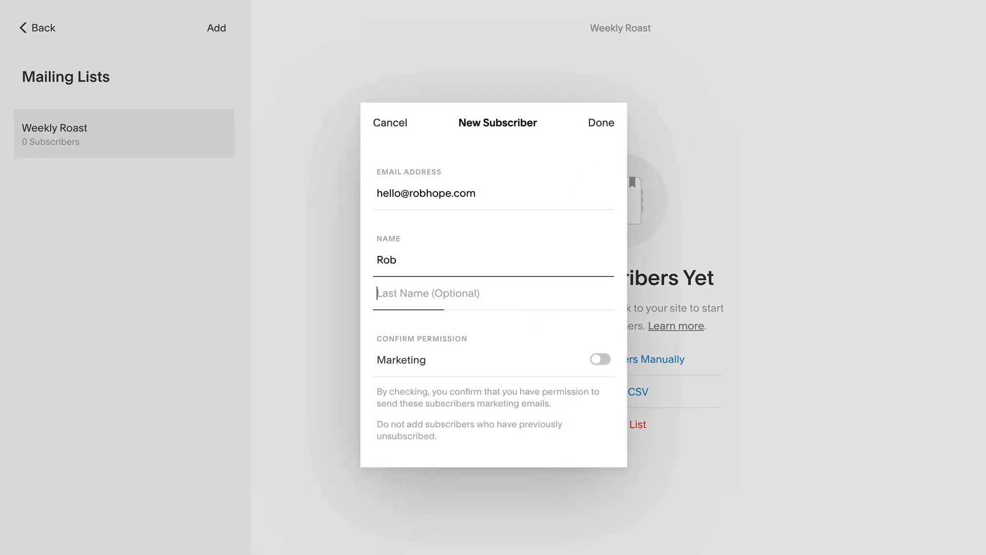
pyautogui.write('Hope')
pyautogui.click(598, 359)
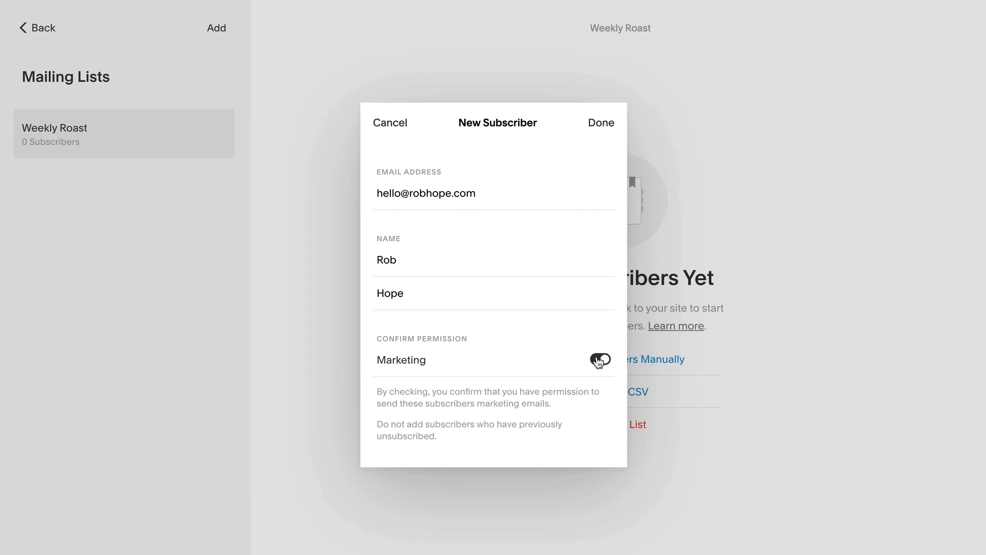
pyautogui.click(600, 124)
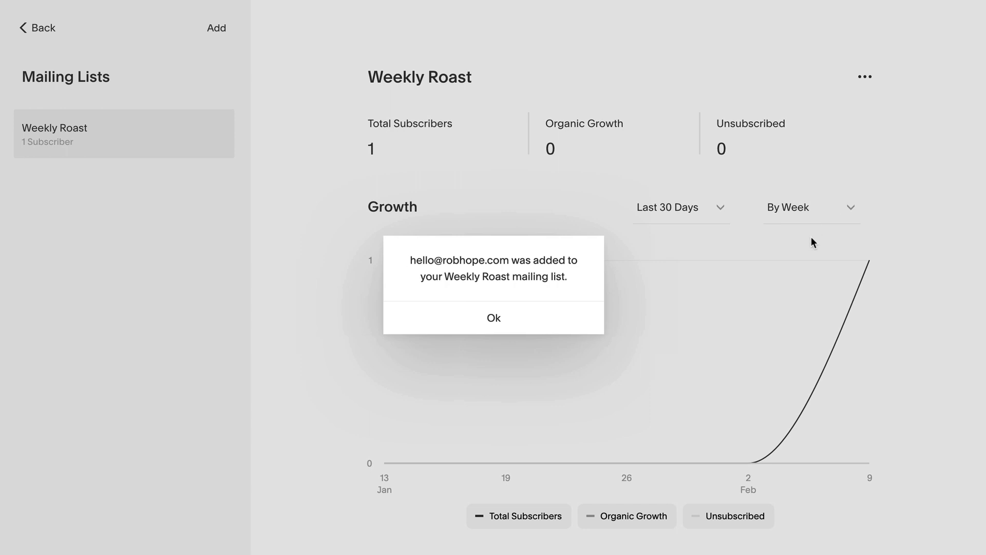
pyautogui.click(493, 320)
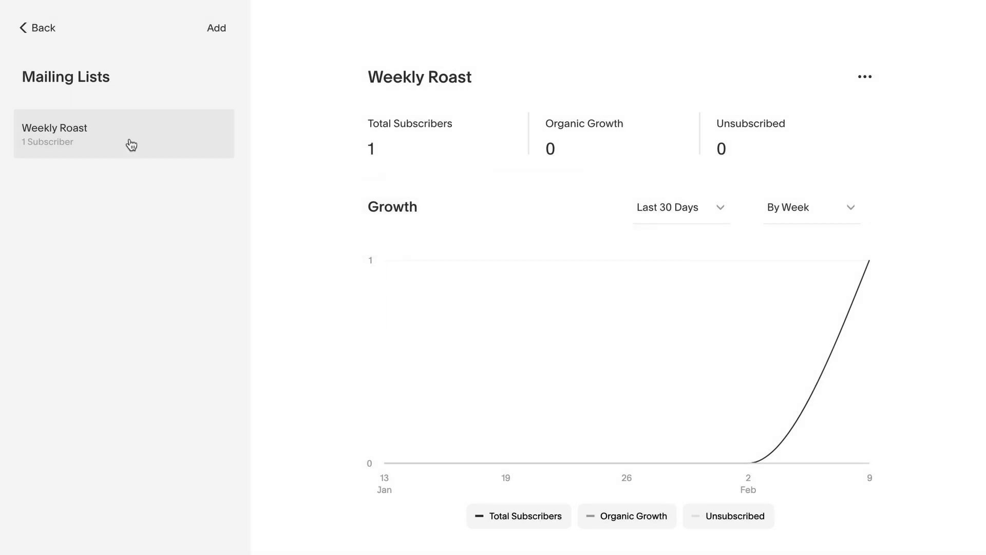
# Return from Email Campaigns to the main dashboard and open Pages.
pyautogui.click(48, 31)
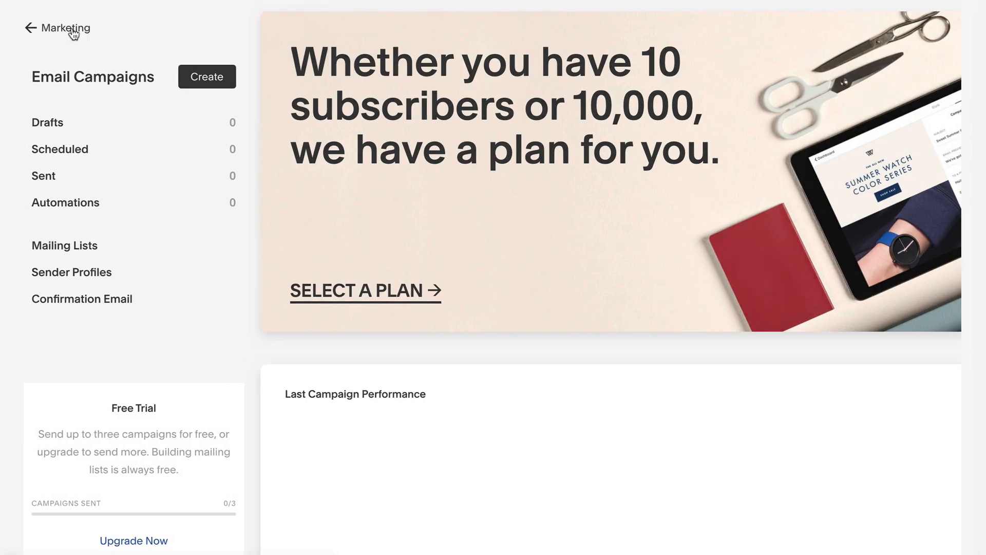
pyautogui.click(72, 31)
pyautogui.click(43, 30)
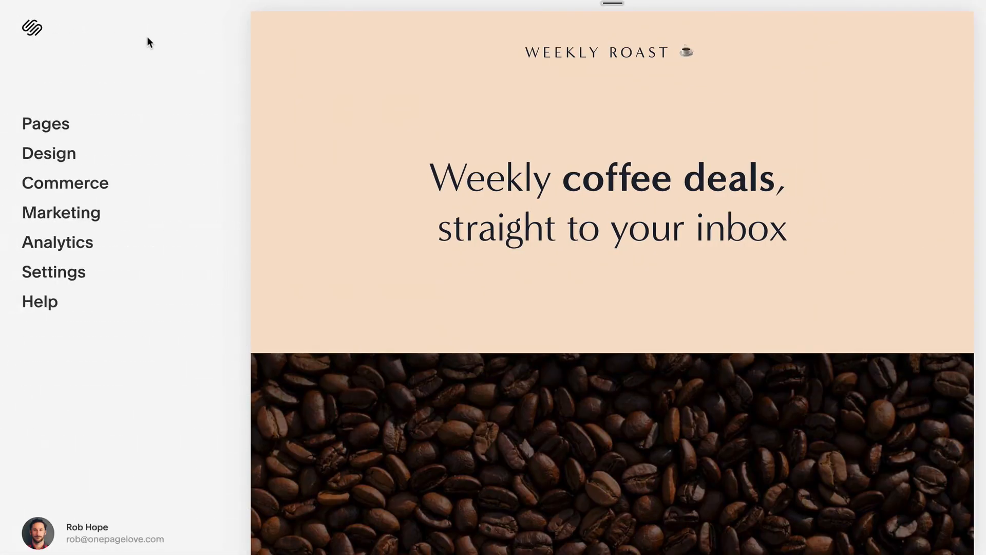
pyautogui.click(60, 125)
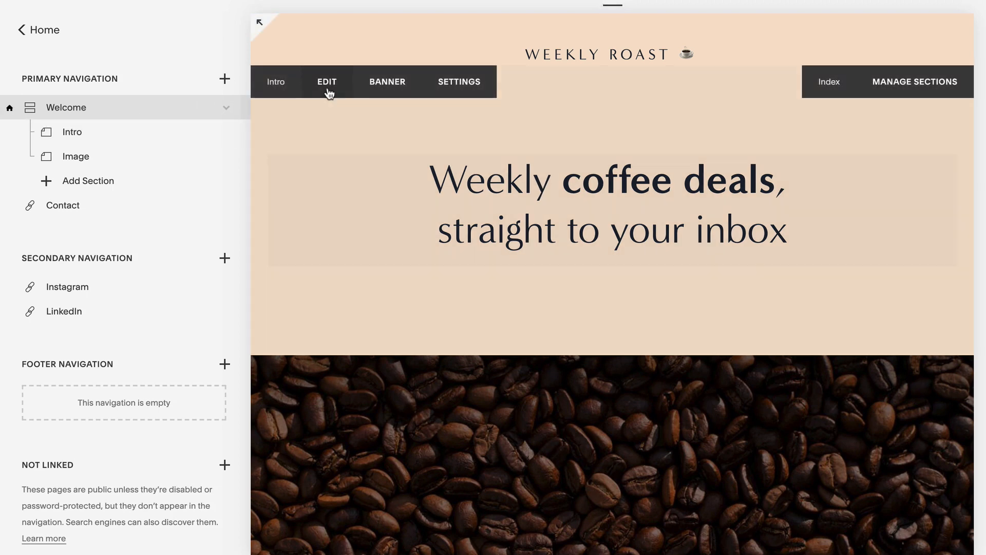
# Edit the home page's Intro section and browse the block menu down to Newsletter.
pyautogui.click(326, 83)
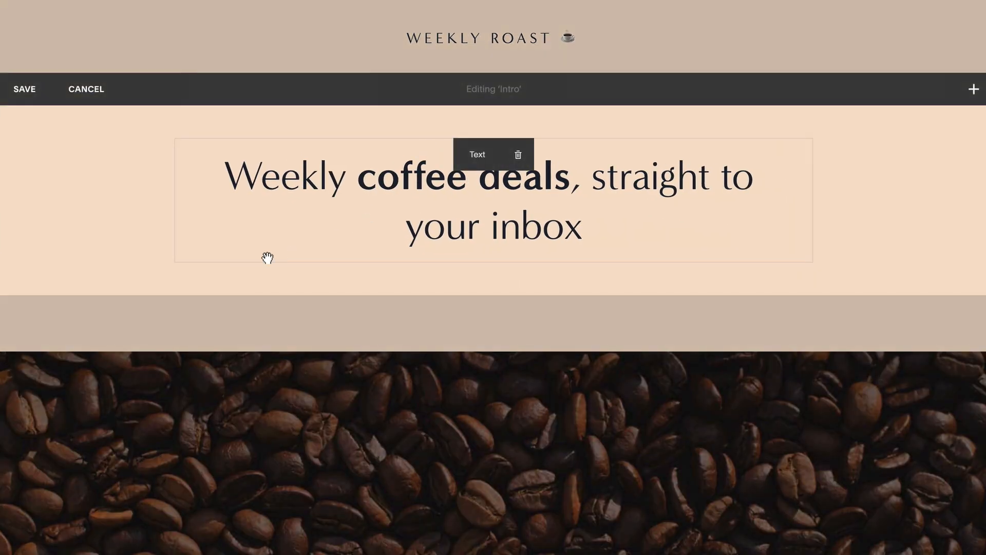
pyautogui.click(129, 263)
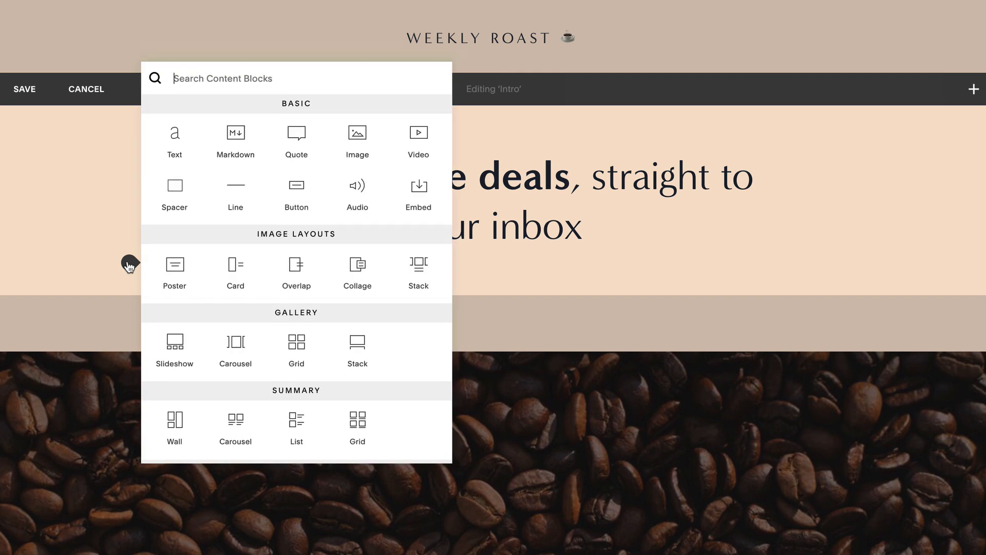
pyautogui.scroll(-4, 235, 309)
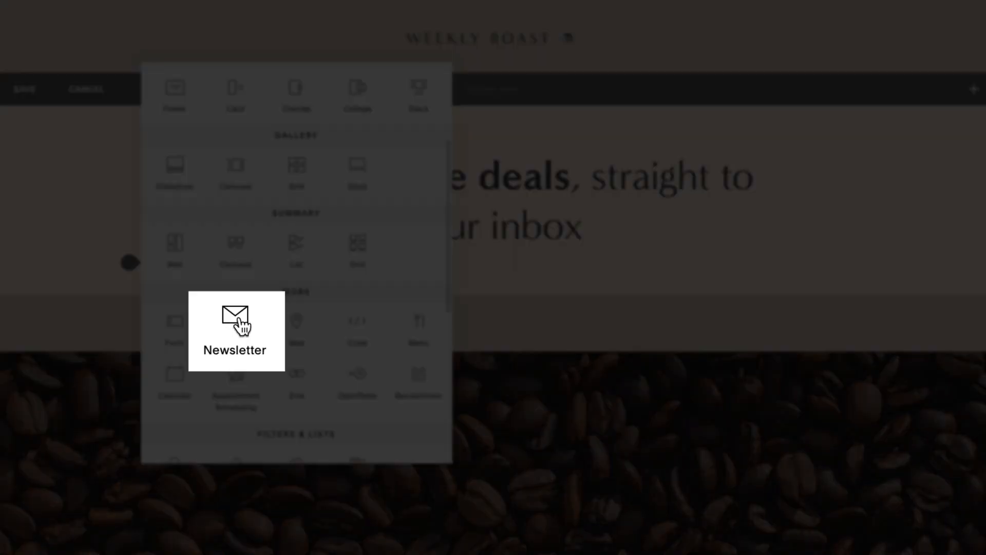
# Add a Newsletter block, clear its Subscribe title, and reword the description to offer weekly deals.
pyautogui.click(238, 321)
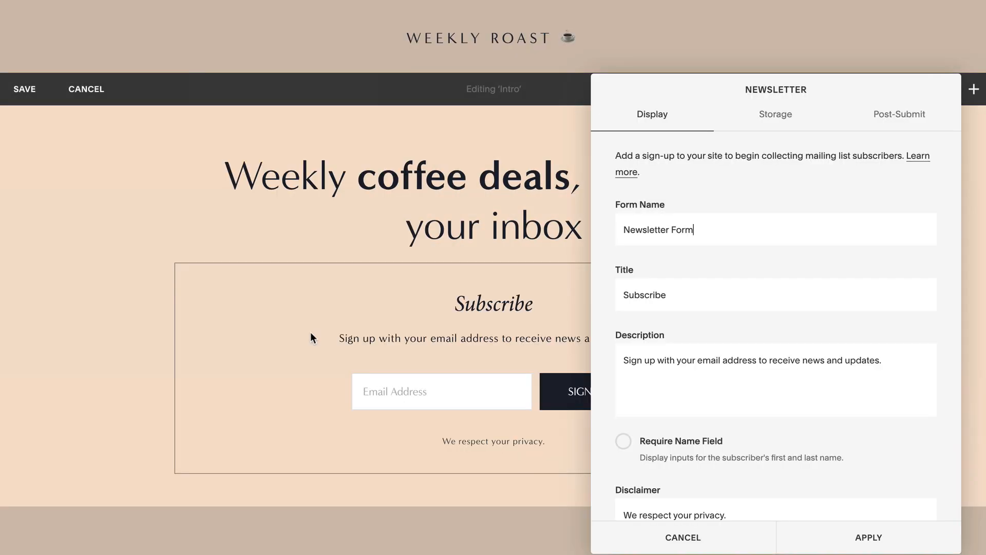
pyautogui.doubleClick(697, 293)
pyautogui.press('BackSpace')
pyautogui.scroll(-2, 602, 288)
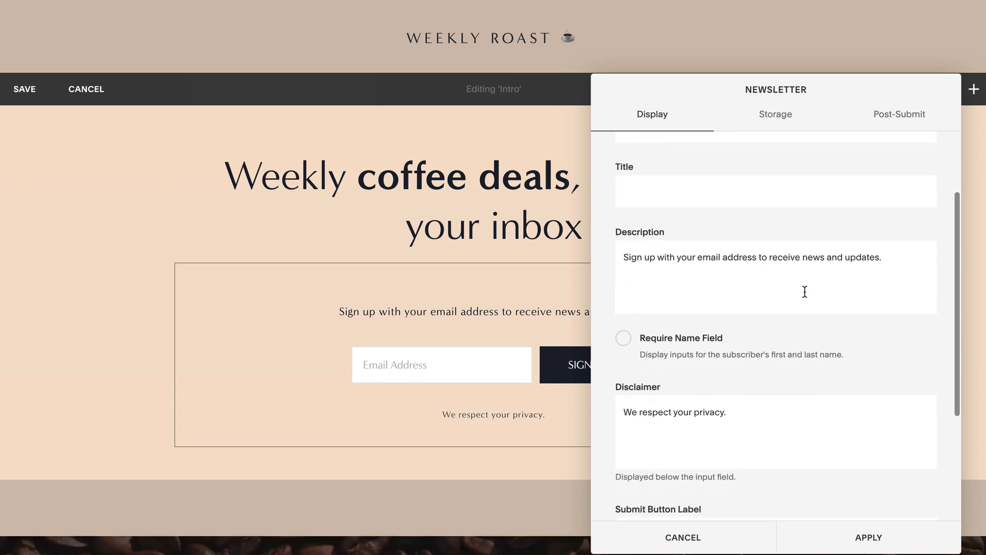
pyautogui.click(802, 256)
pyautogui.write('weekly')
pyautogui.doubleClick(894, 257)
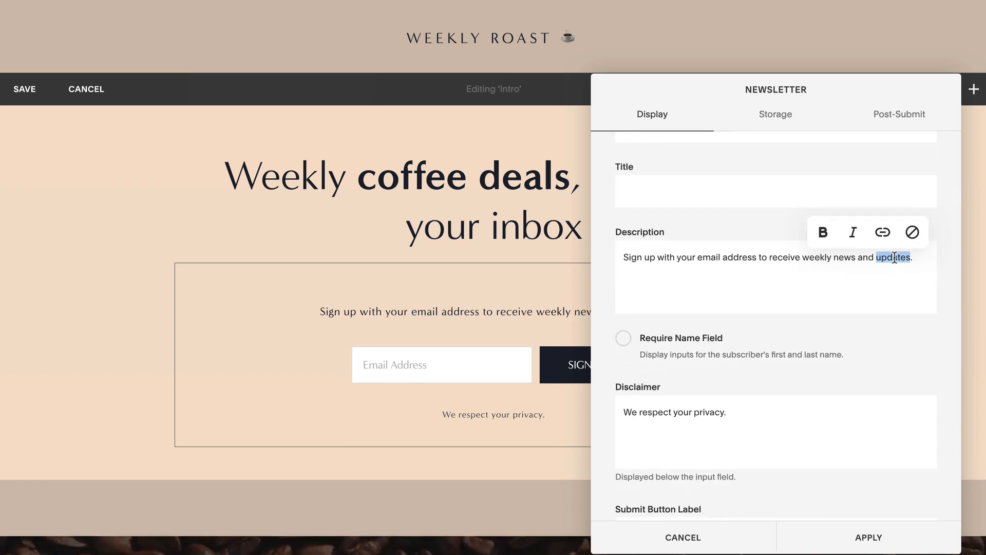
pyautogui.write('deals')
pyautogui.moveTo(833, 257); pyautogui.dragTo(871, 259)
pyautogui.press('BackSpace')
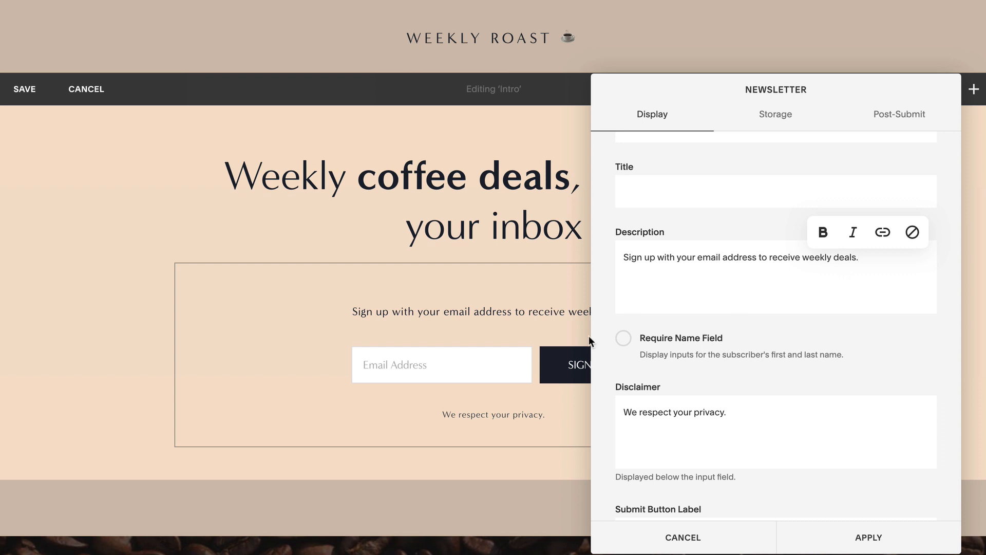
pyautogui.scroll(-3, 606, 332)
# Change the newsletter's Sign Up button label to GET DEALS.
pyautogui.tripleClick(635, 355)
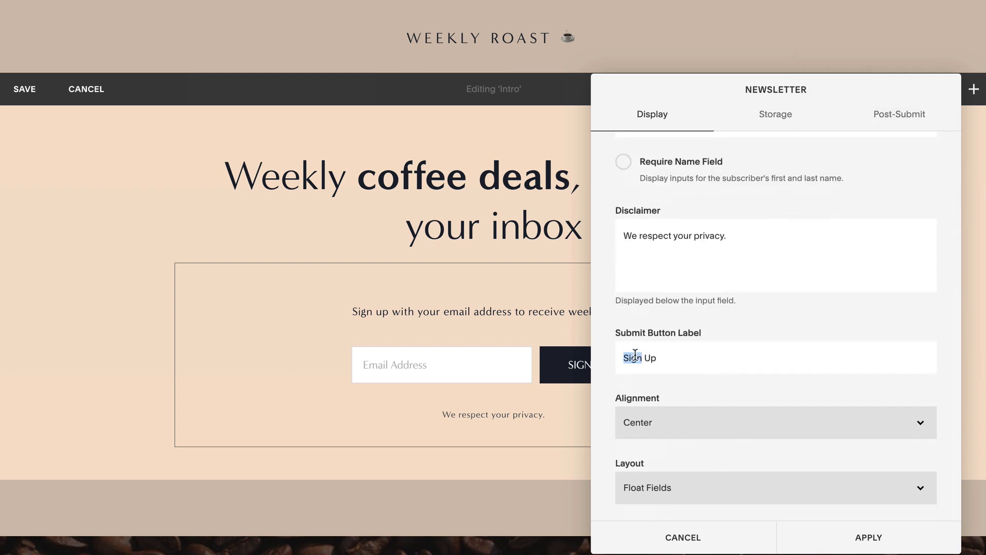
pyautogui.write('Get Deals')
pyautogui.scroll(5, 597, 335)
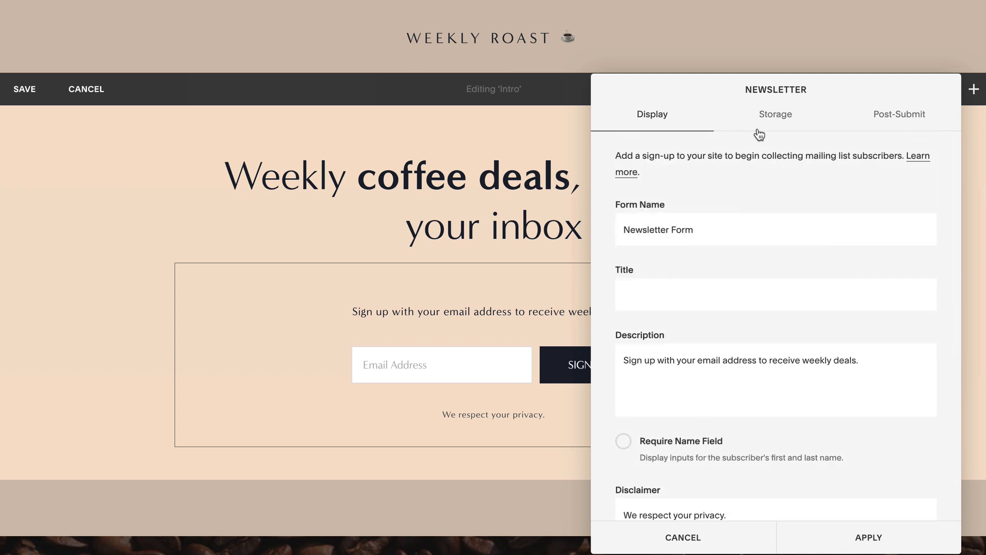
# Store signups in the Weekly Roast list via Email Campaigns, apply, and save the page.
pyautogui.click(780, 121)
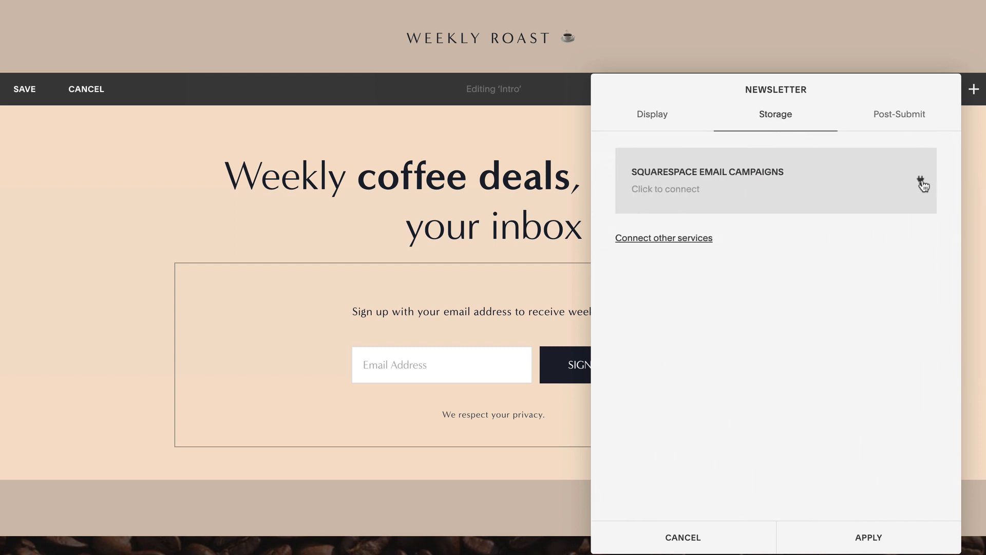
pyautogui.click(921, 186)
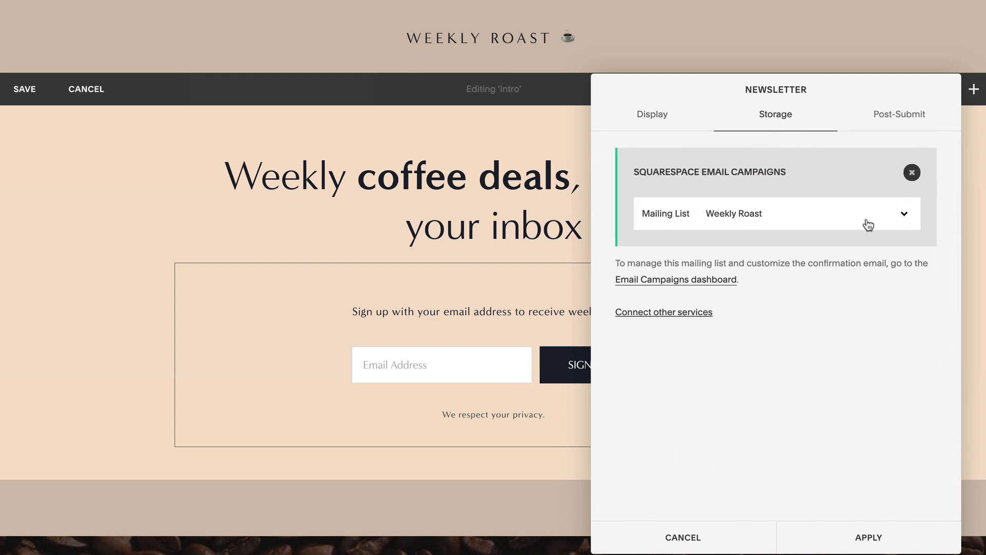
pyautogui.click(866, 537)
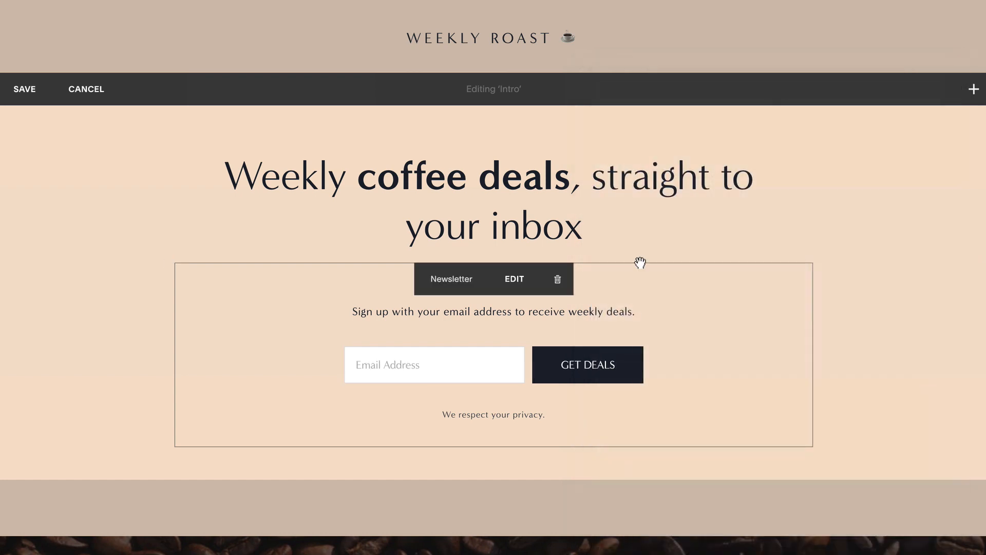
pyautogui.click(25, 89)
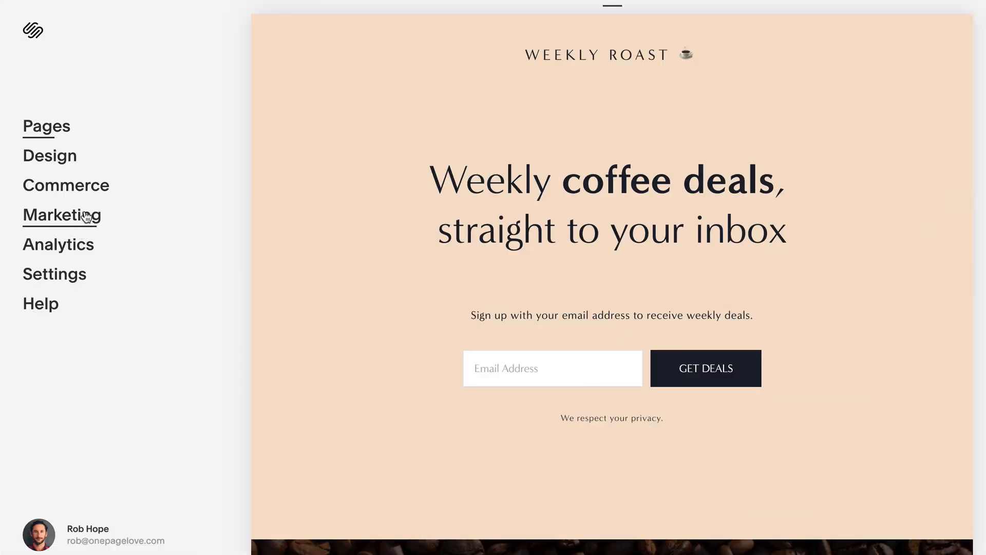
# Create a new sender profile with the sender's display name and email address.
pyautogui.click(62, 214)
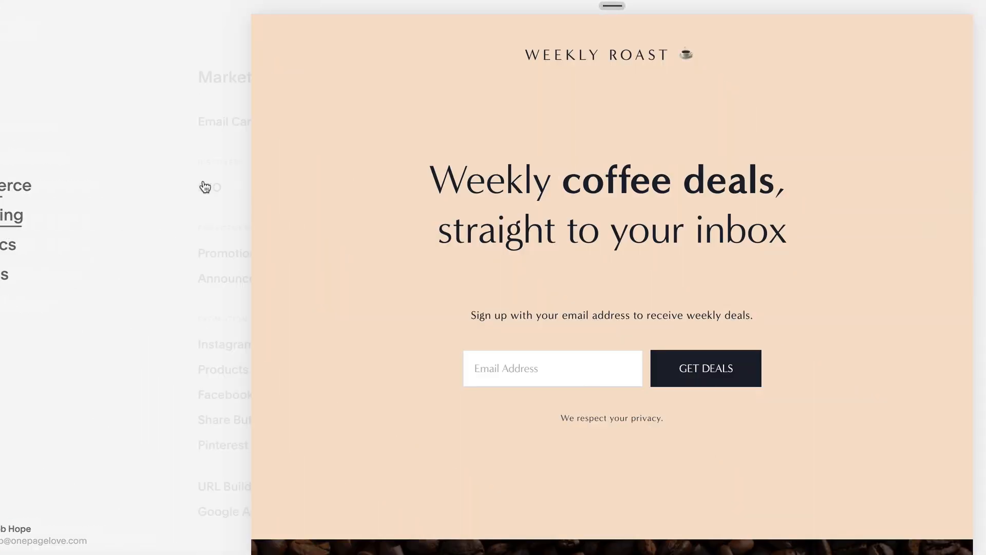
pyautogui.click(221, 126)
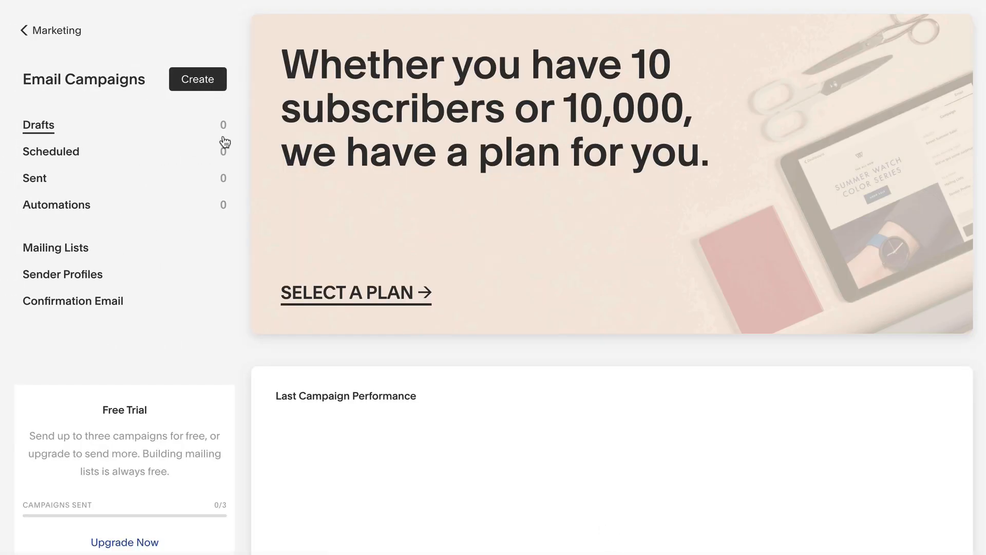
pyautogui.click(116, 282)
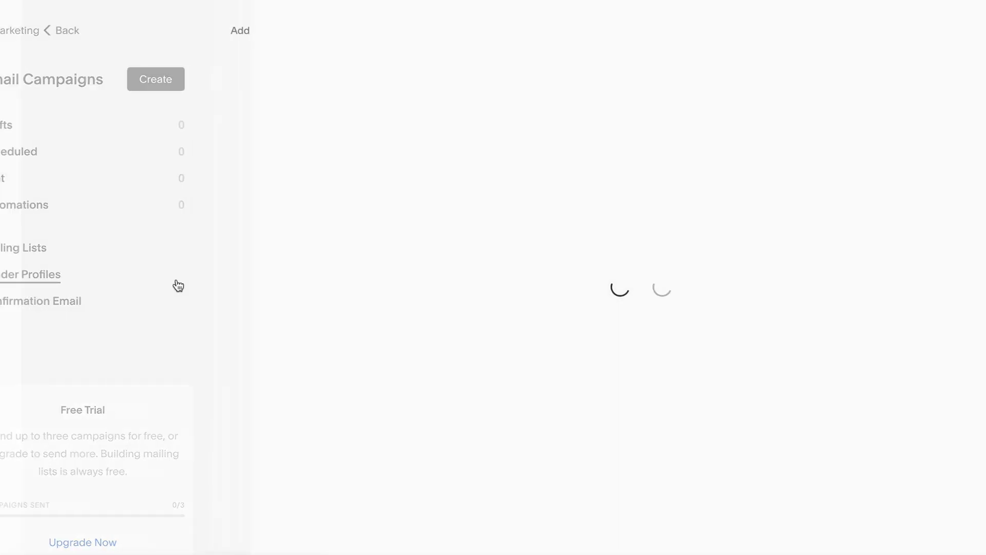
pyautogui.click(644, 364)
pyautogui.click(429, 274)
pyautogui.write('Rob - Weekly Roast')
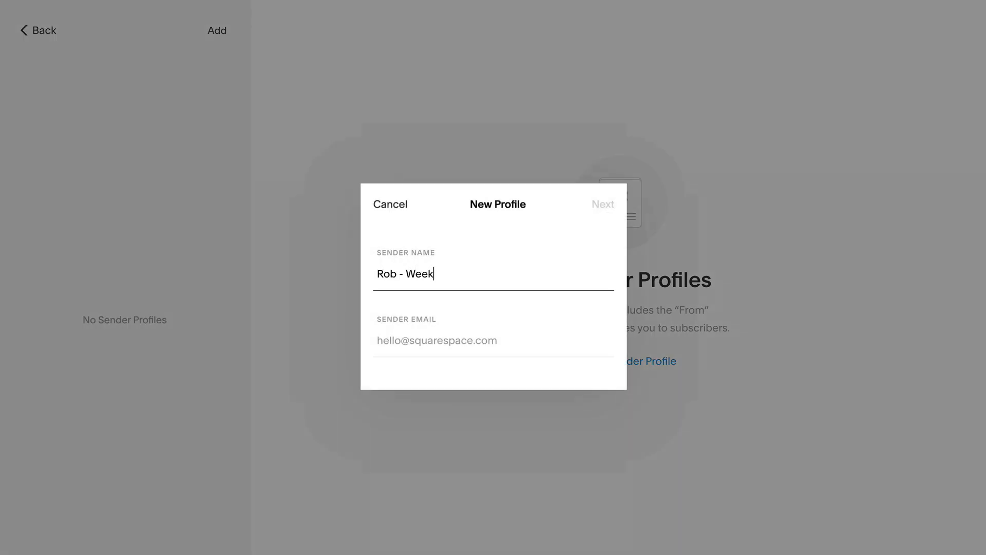
pyautogui.press('Tab')
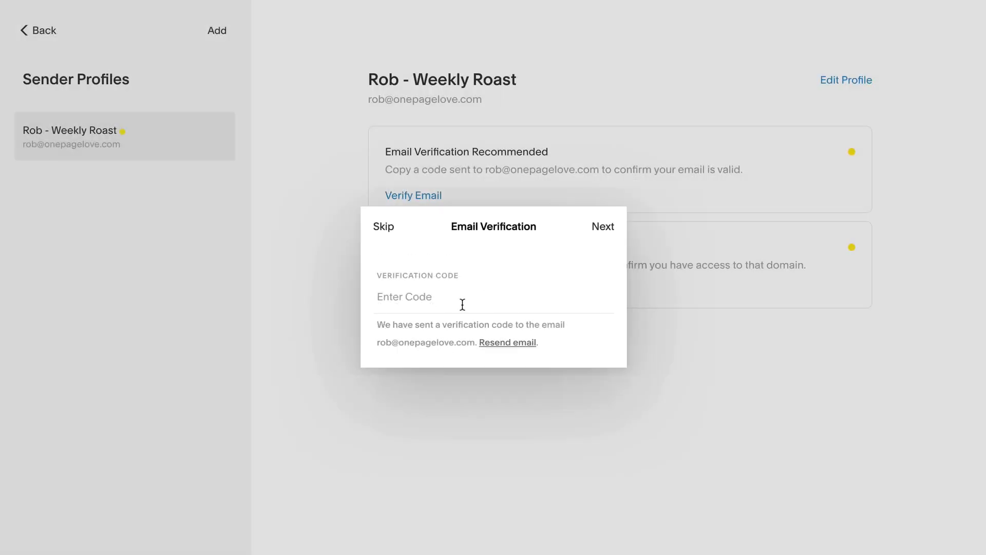
# Verify the sender email with the emailed code and postpone domain authentication.
pyautogui.click(463, 304)
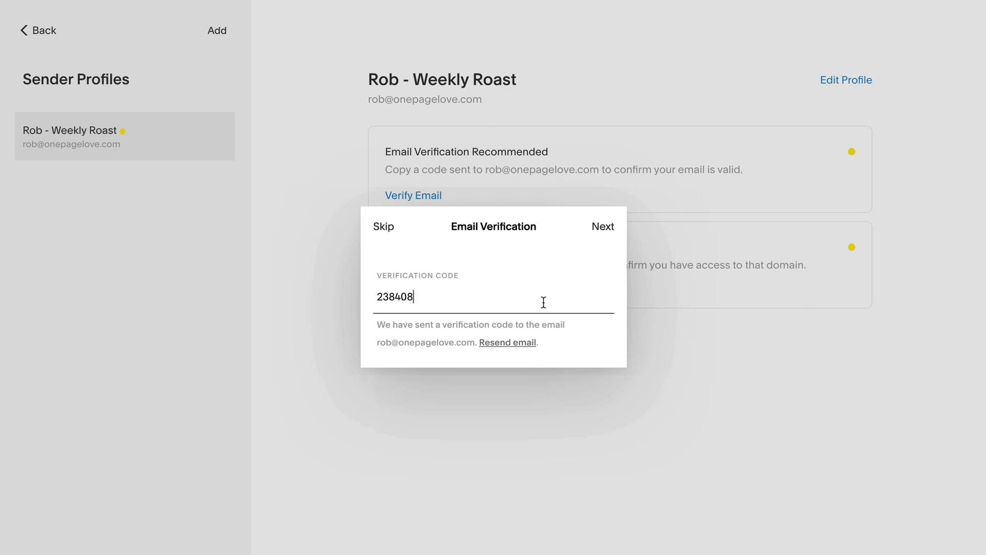
pyautogui.click(600, 228)
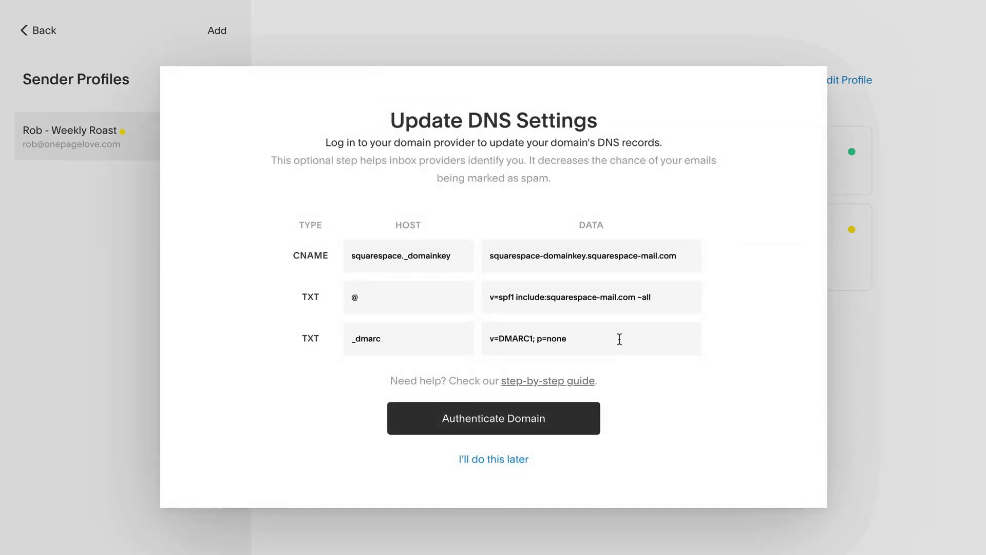
pyautogui.click(506, 460)
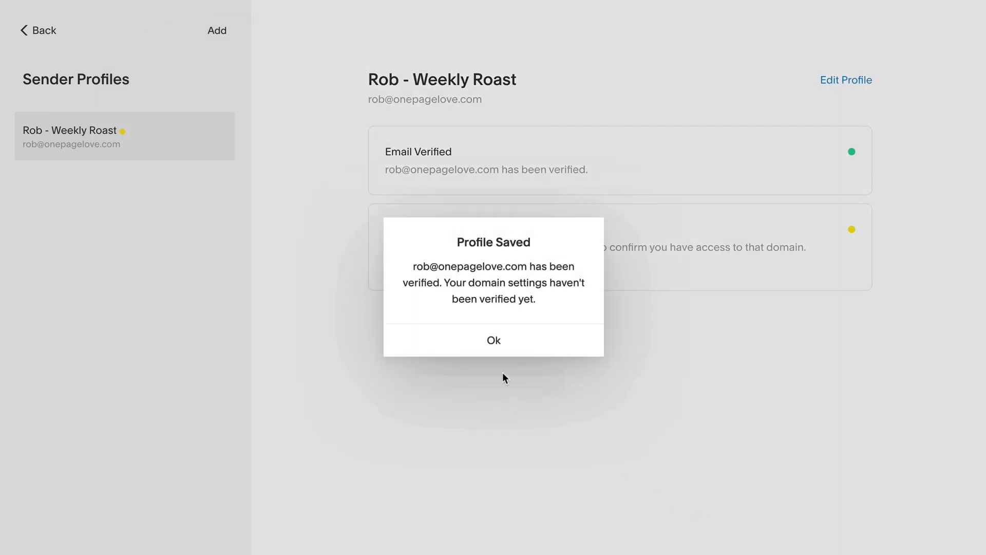
pyautogui.click(493, 339)
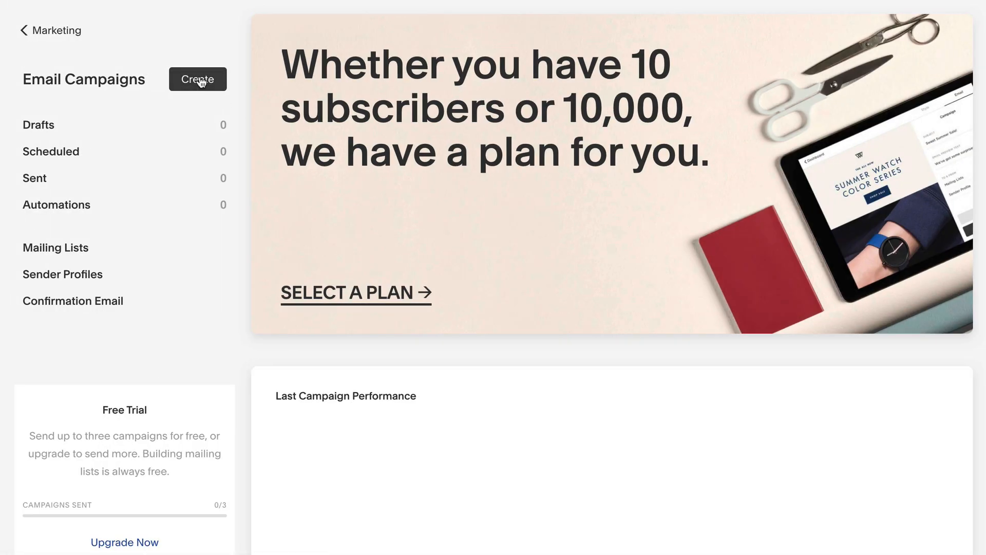
# Start a Blast campaign, filter layouts to Announce a Sale, and preview the Wares layout.
pyautogui.click(198, 79)
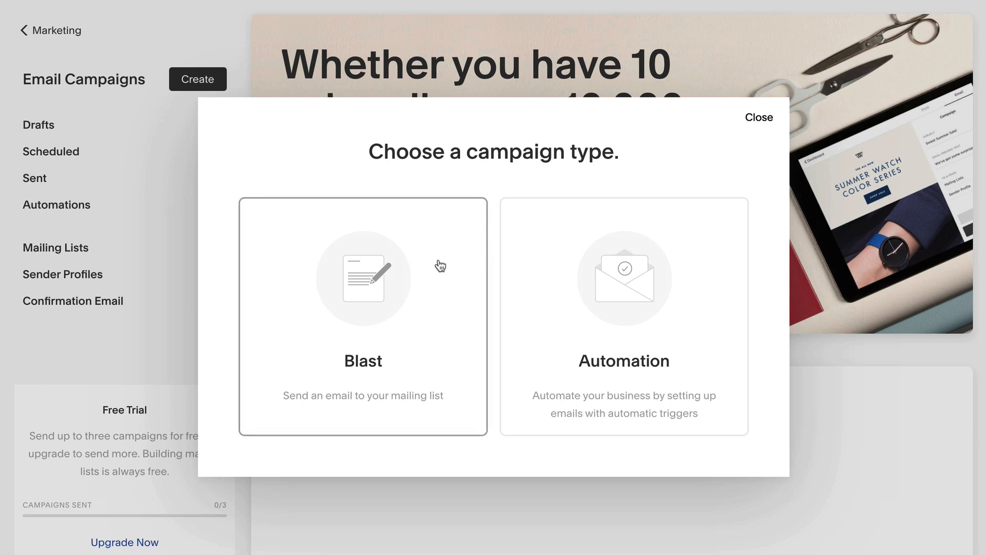
pyautogui.click(454, 269)
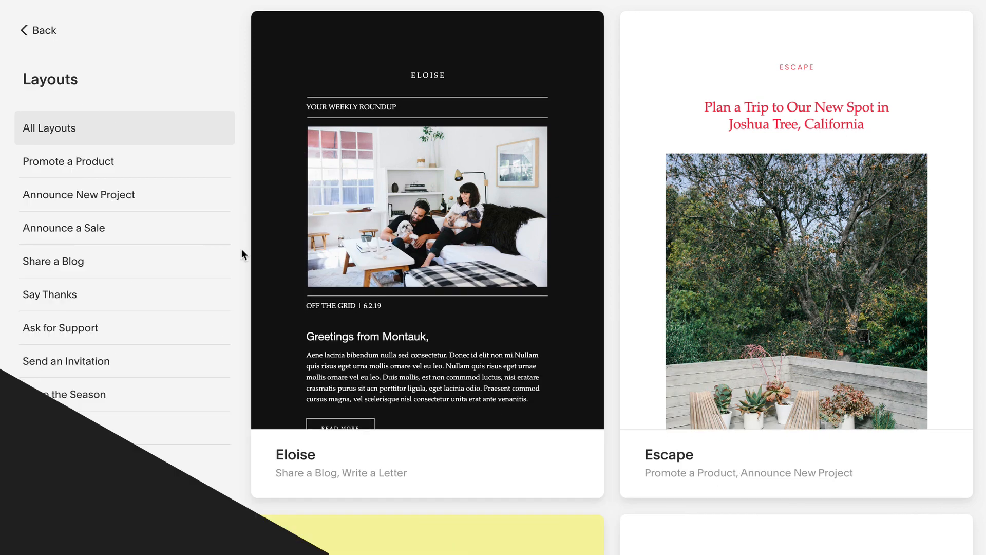
pyautogui.scroll(-7, 242, 252)
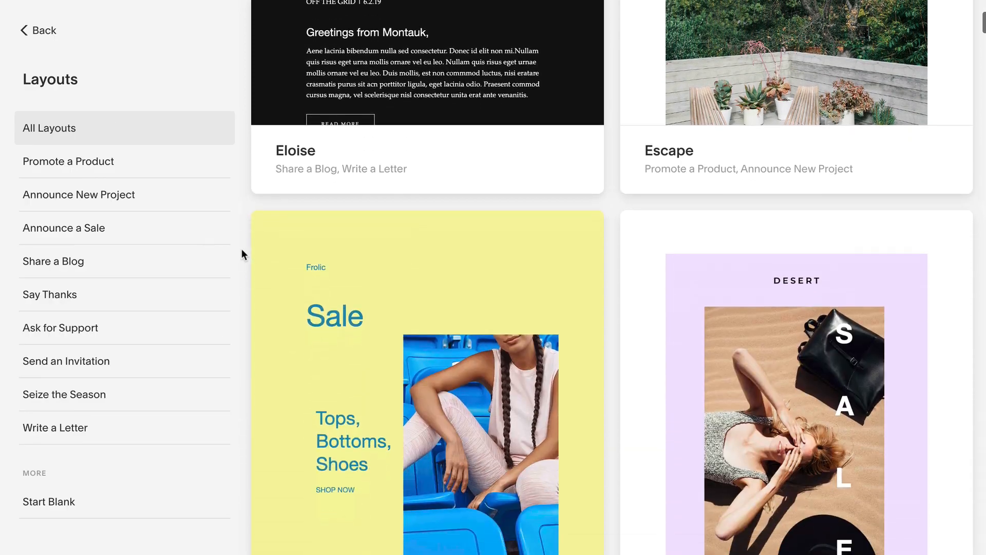
pyautogui.scroll(-6, 241, 248)
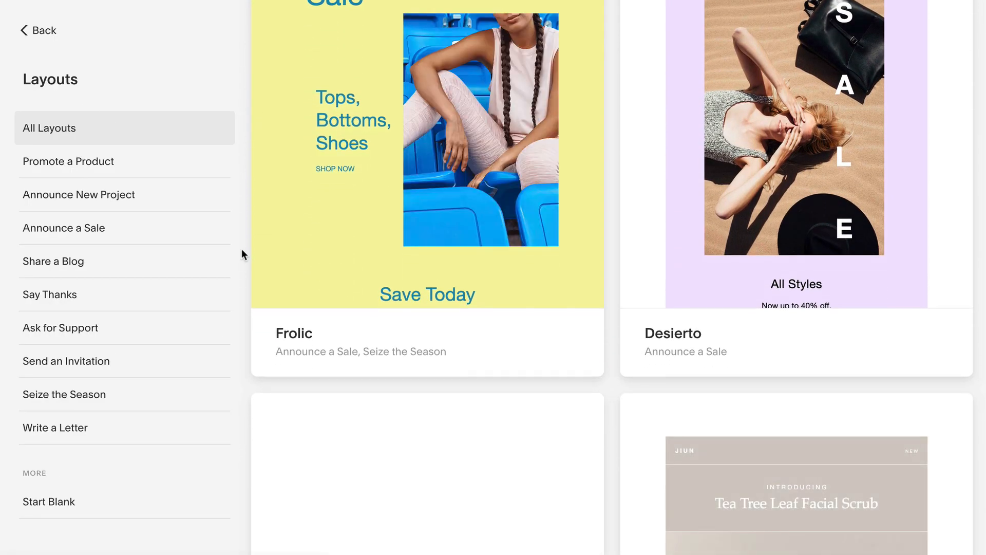
pyautogui.click(190, 236)
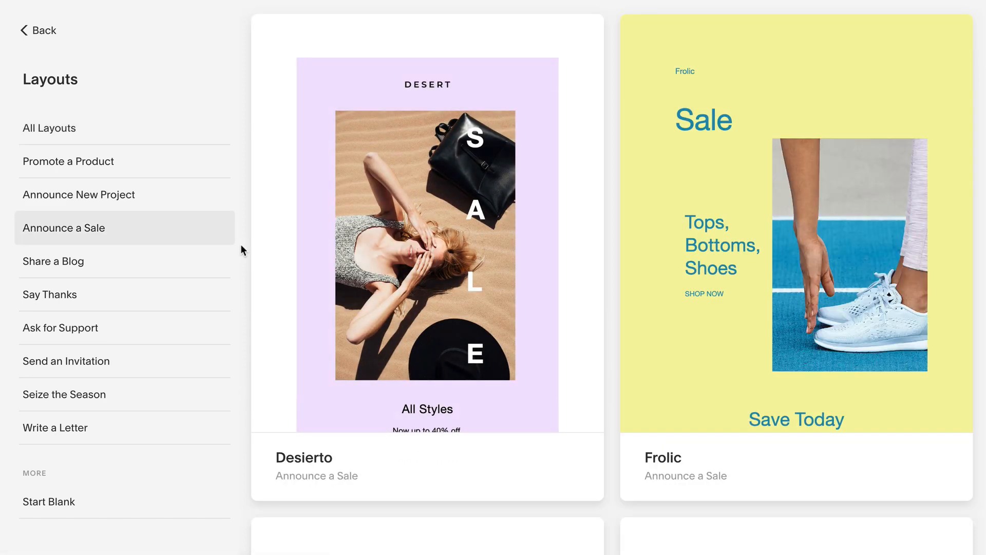
pyautogui.scroll(-7, 240, 248)
pyautogui.scroll(-14, 241, 246)
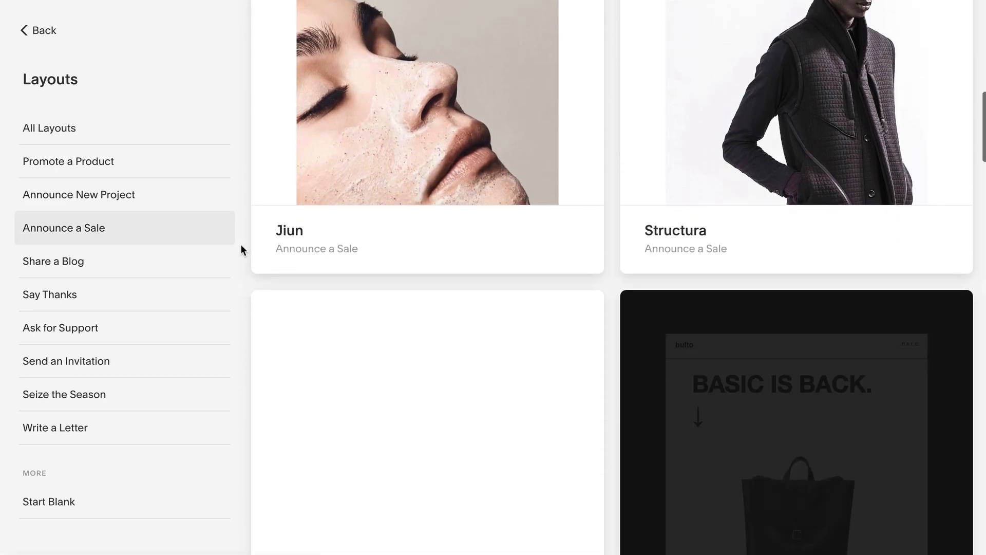
pyautogui.scroll(-13, 240, 245)
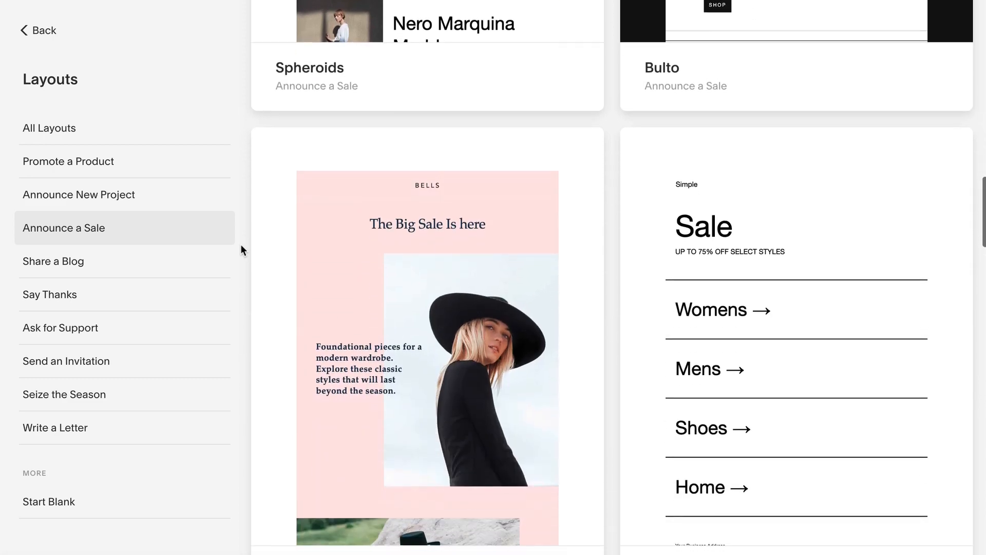
pyautogui.scroll(-12, 241, 245)
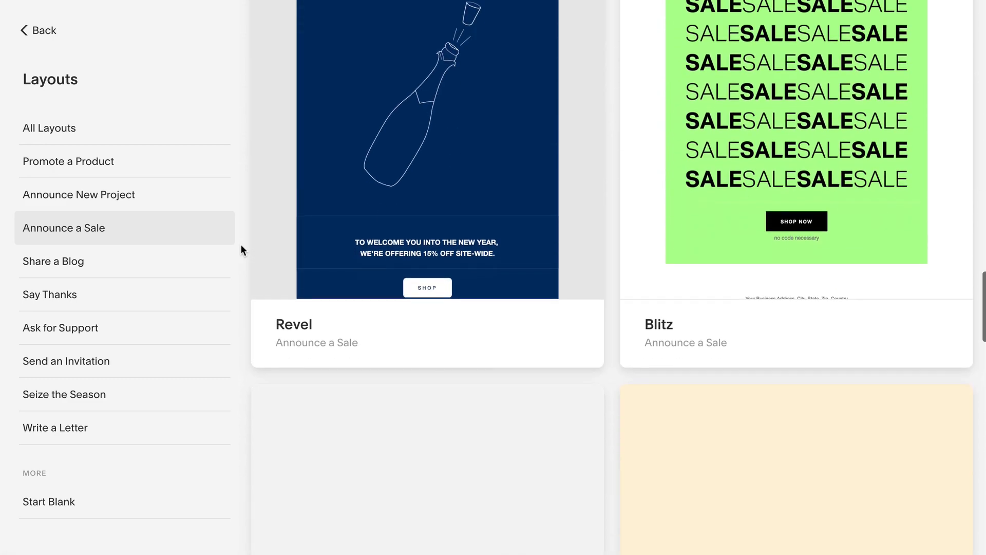
pyautogui.scroll(-1, 240, 245)
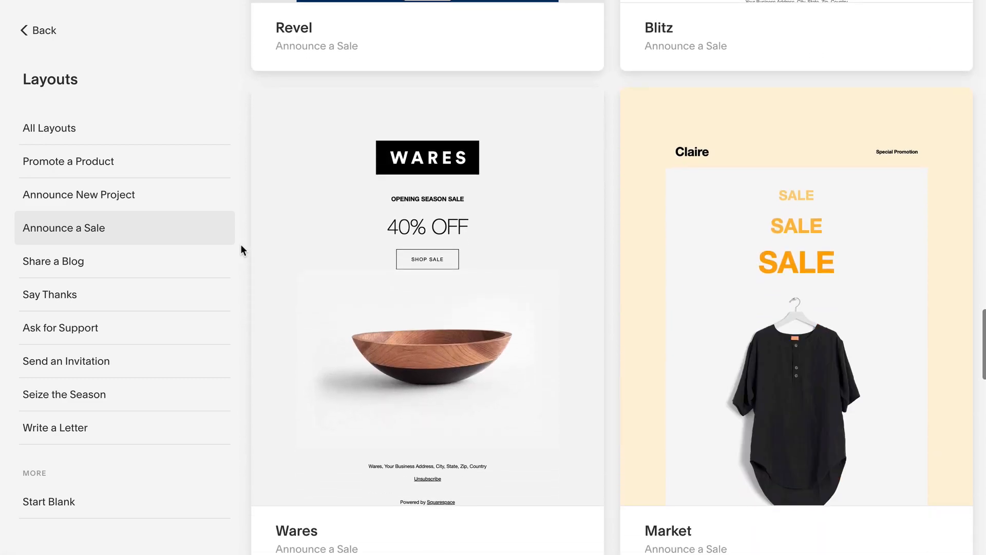
pyautogui.scroll(-1, 240, 245)
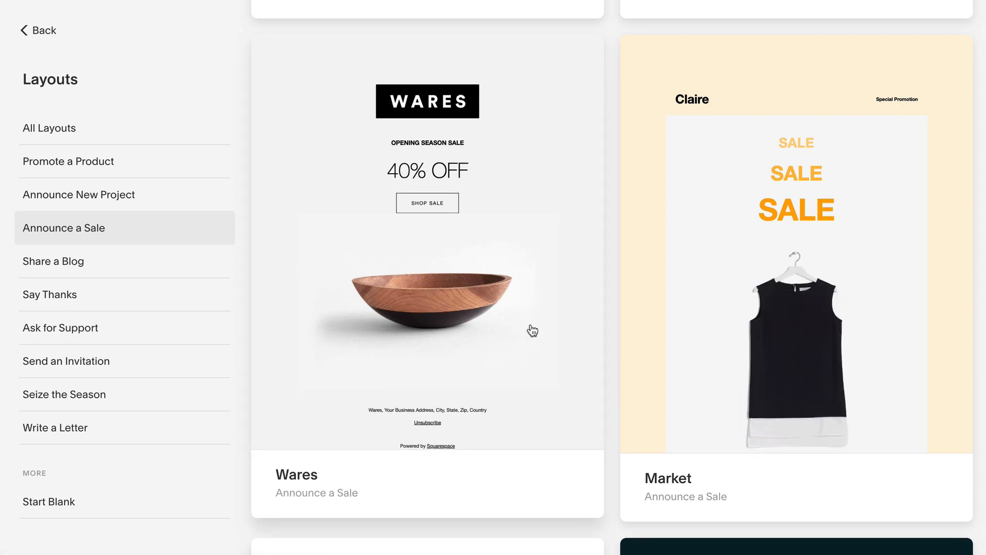
pyautogui.click(531, 327)
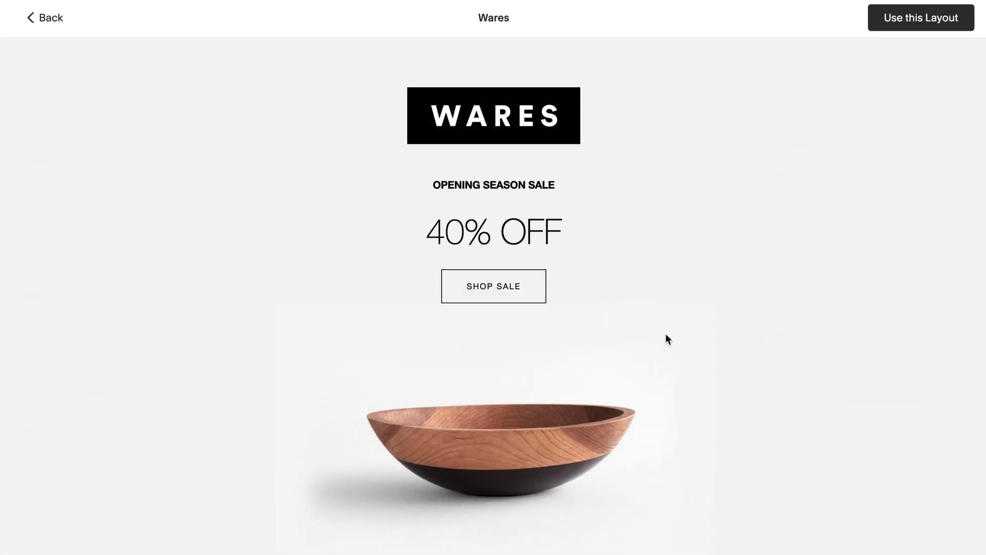
# Create the draft from the Wares layout and check it at mobile and desktop width.
pyautogui.click(910, 17)
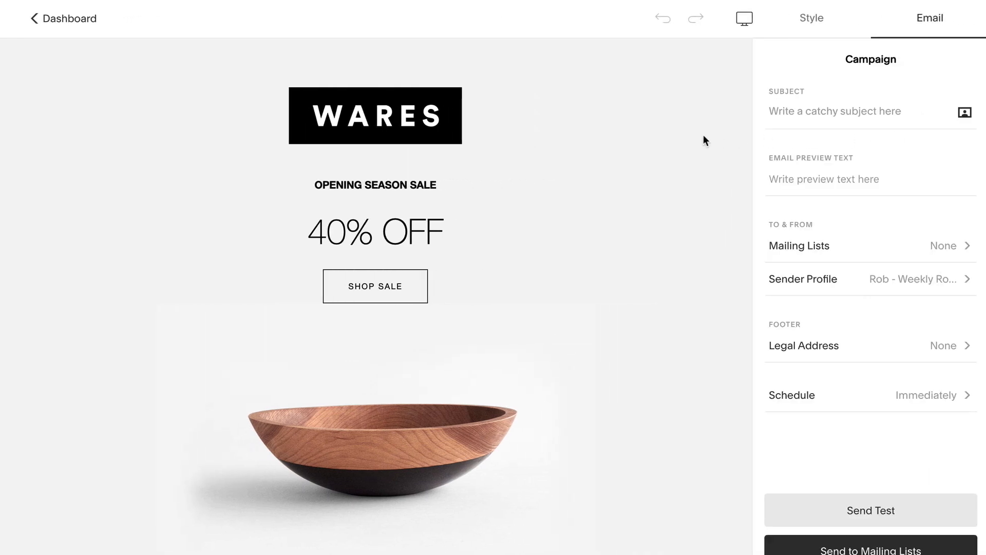
pyautogui.click(744, 19)
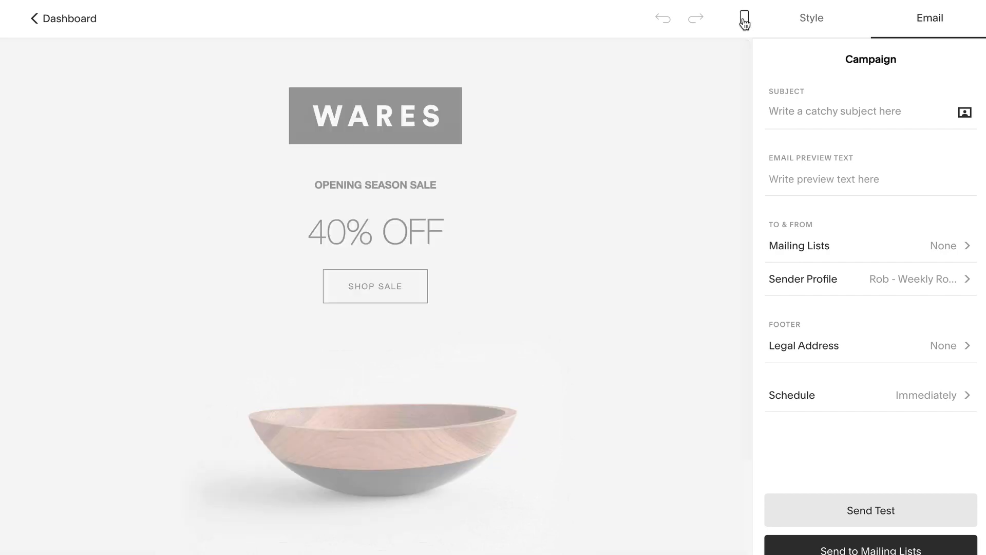
pyautogui.click(744, 20)
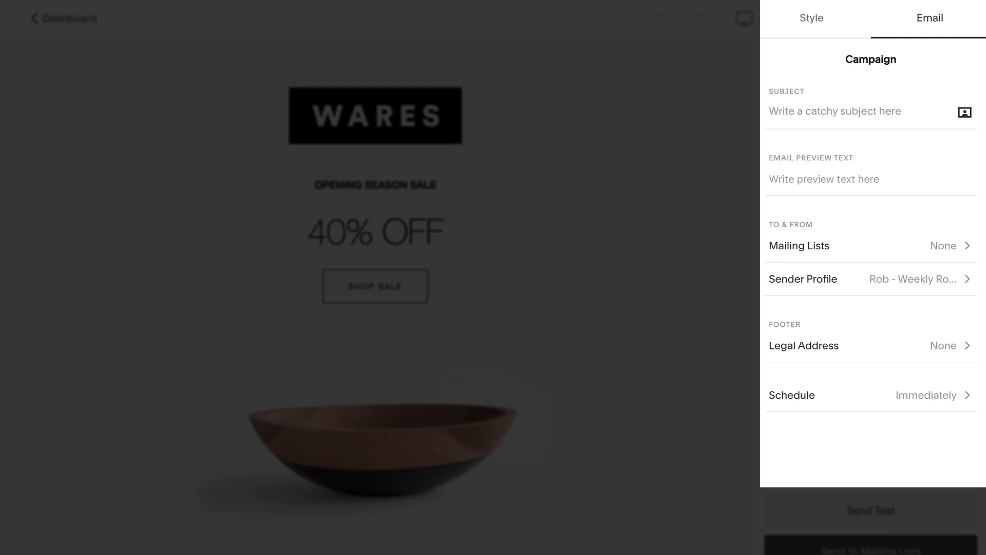
pyautogui.click(812, 20)
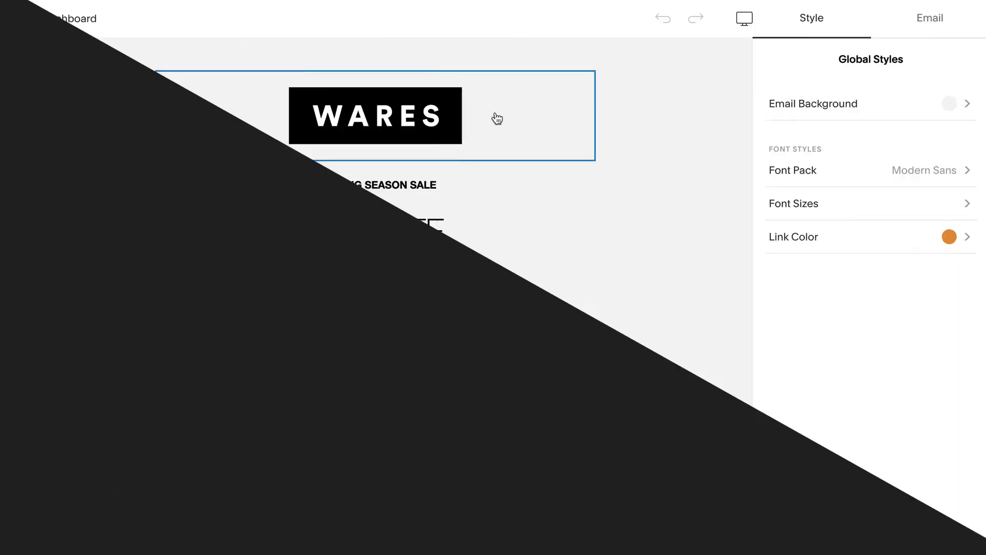
# Swap the header logo for text reading 'Weekly Roast ☕'.
pyautogui.click(496, 118)
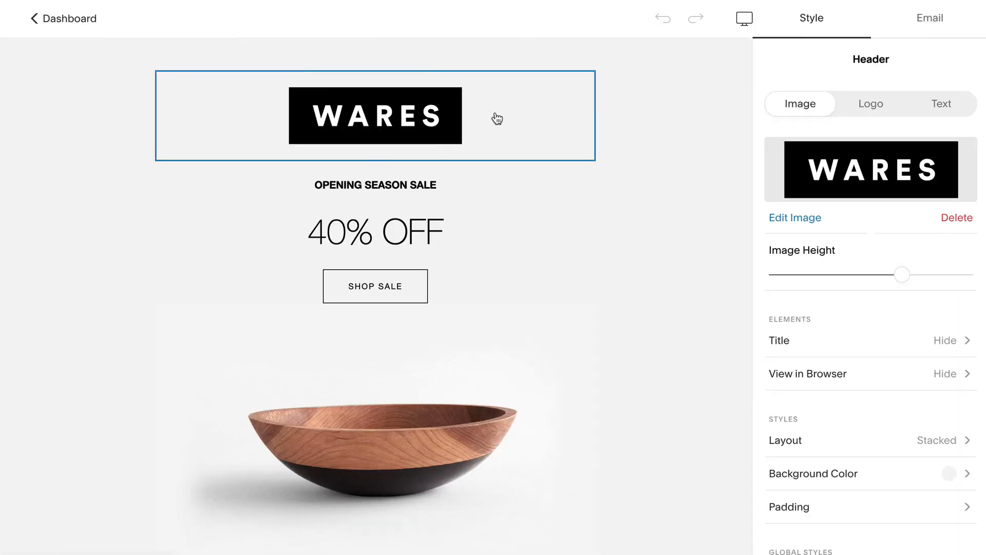
pyautogui.click(943, 106)
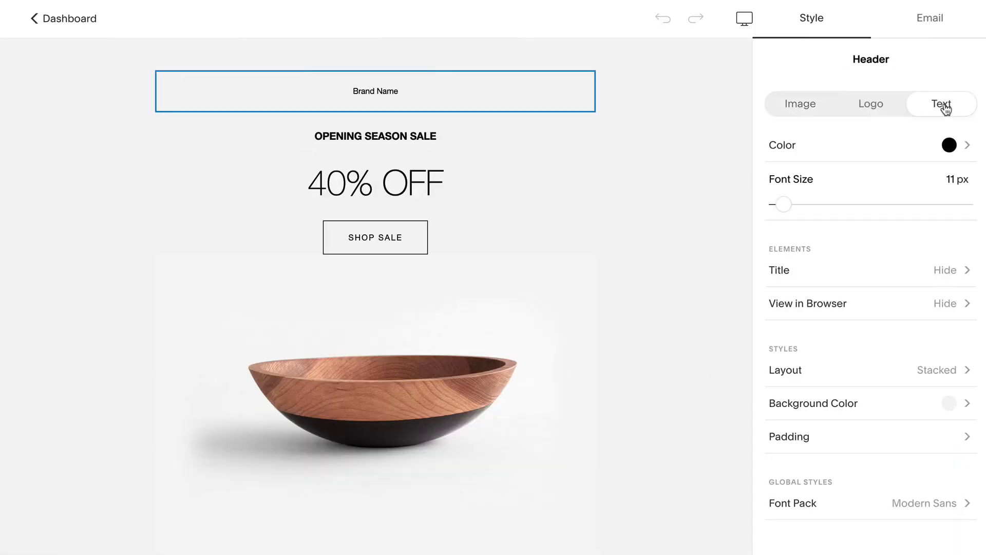
pyautogui.tripleClick(375, 91)
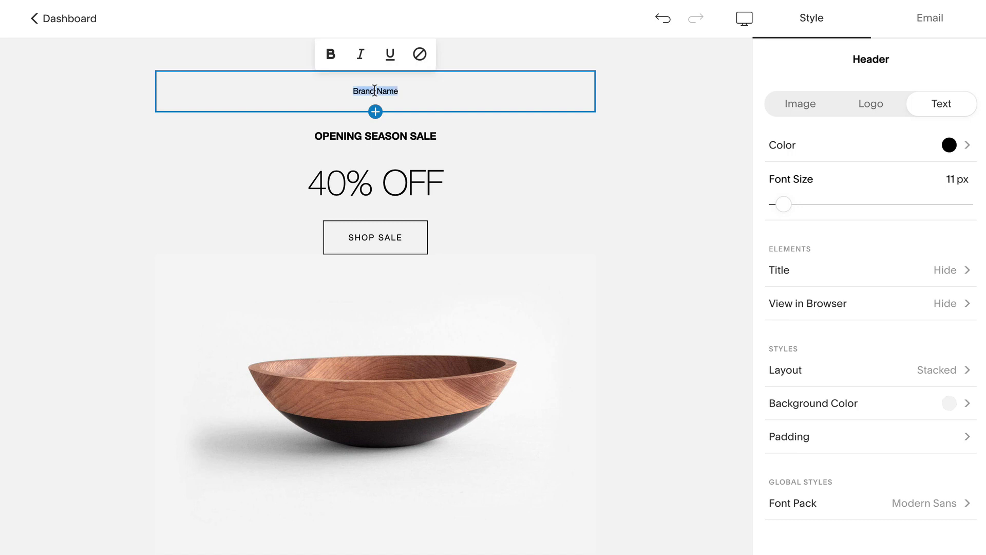
pyautogui.write('Weekly Roast ☕')
pyautogui.click(333, 150)
# Change the heading to DON VALDEZ EXPORT and the discount to 50% OFF.
pyautogui.tripleClick(380, 138)
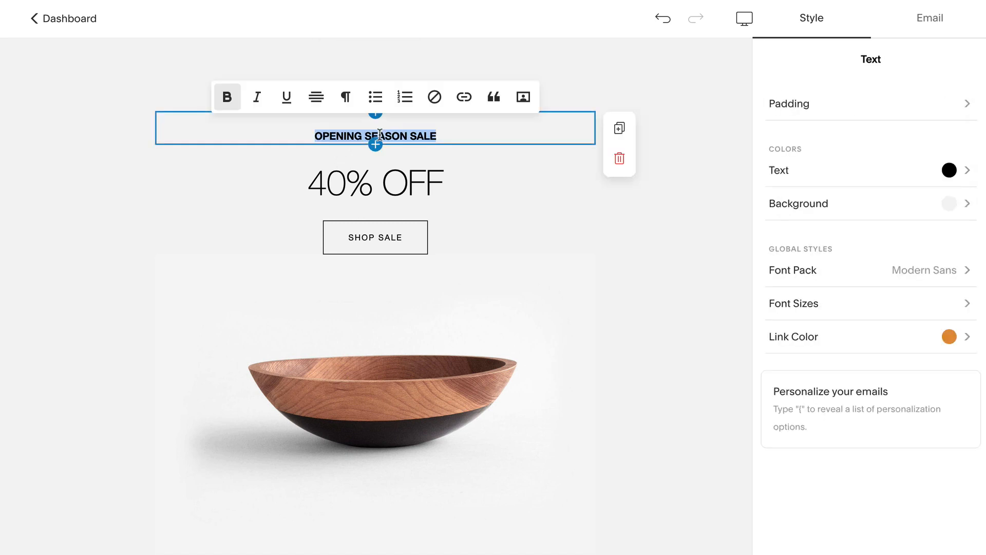
pyautogui.write('DON VALDEZ EXPORT')
pyautogui.click(685, 113)
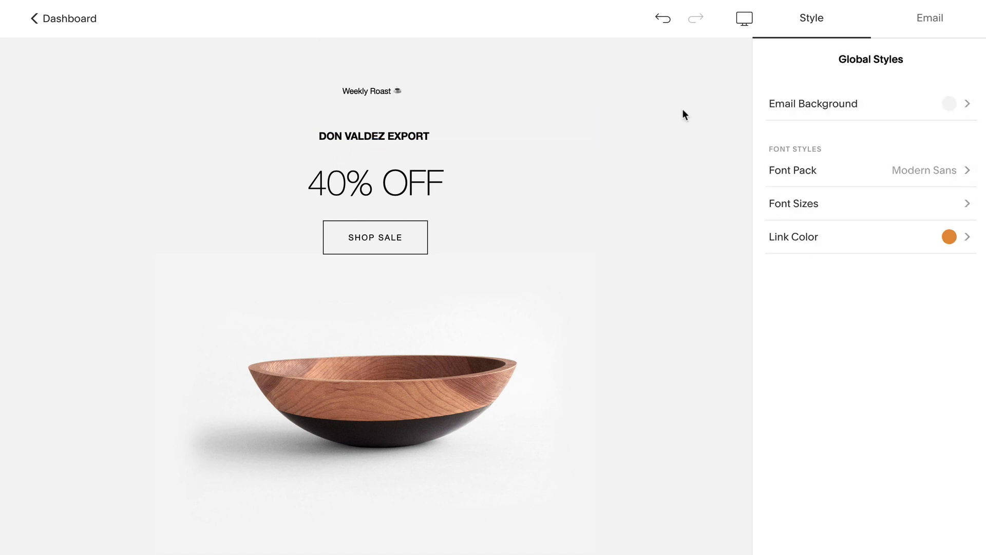
pyautogui.click(324, 181)
pyautogui.press('BackSpace')
pyautogui.write('5')
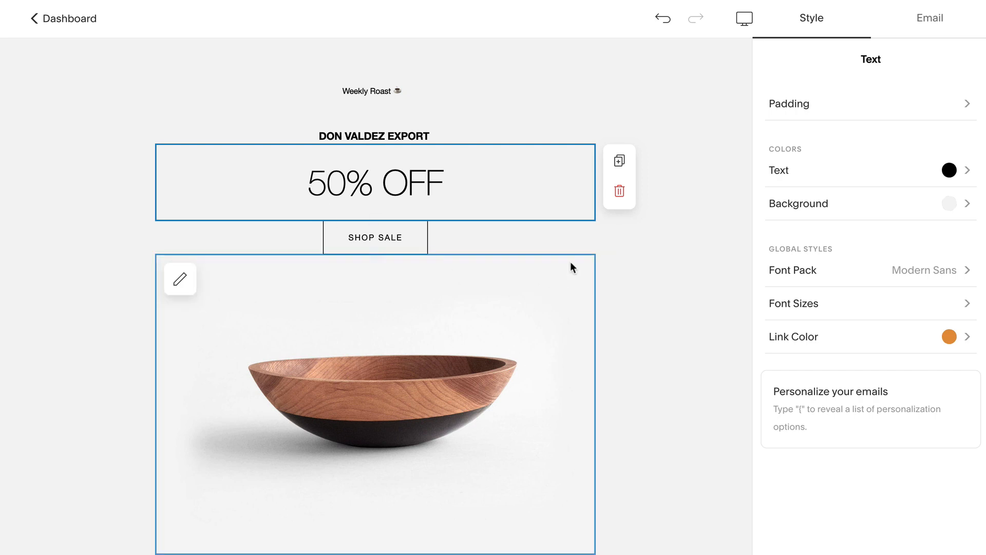
pyautogui.click(673, 239)
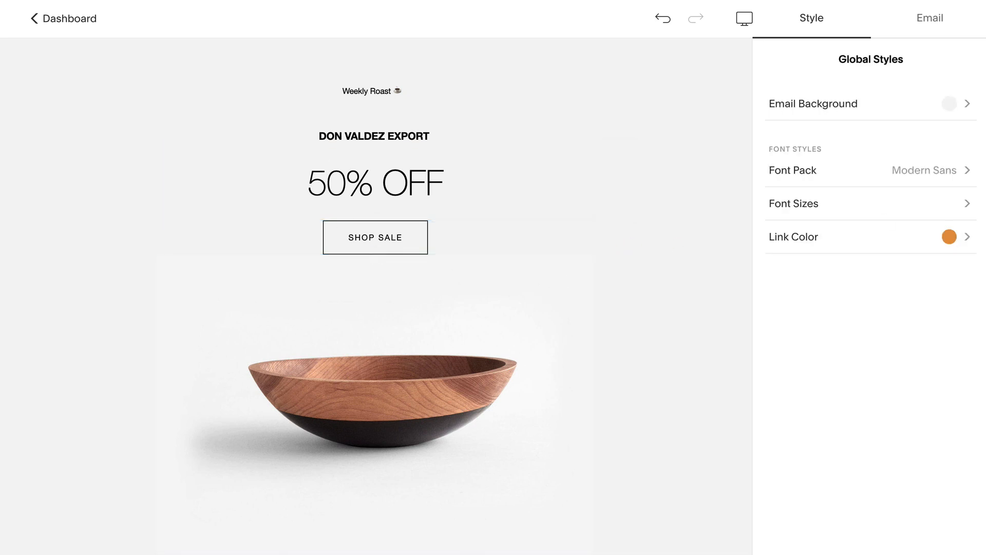
pyautogui.click(374, 237)
pyautogui.click(380, 236)
pyautogui.write('PURCHASE NOW $8')
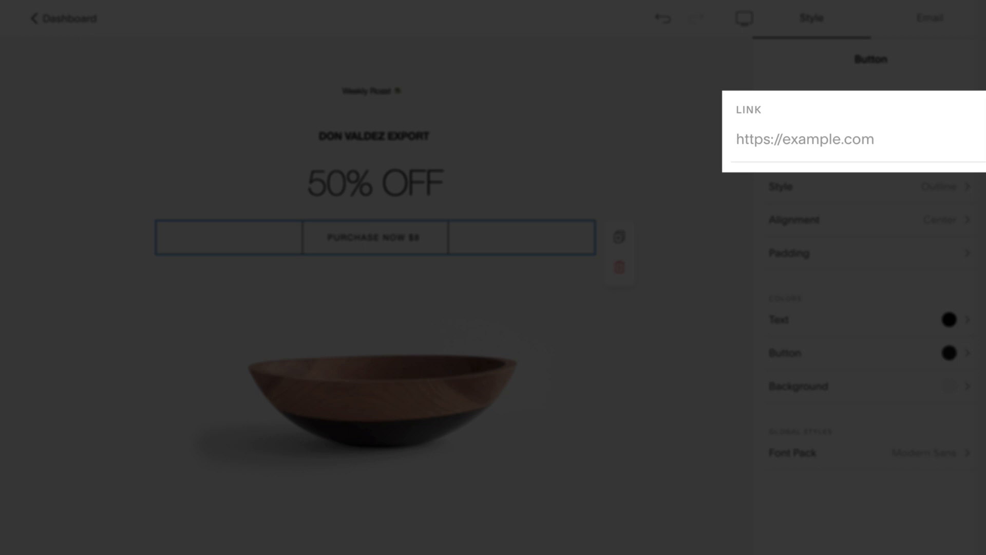
pyautogui.click(867, 140)
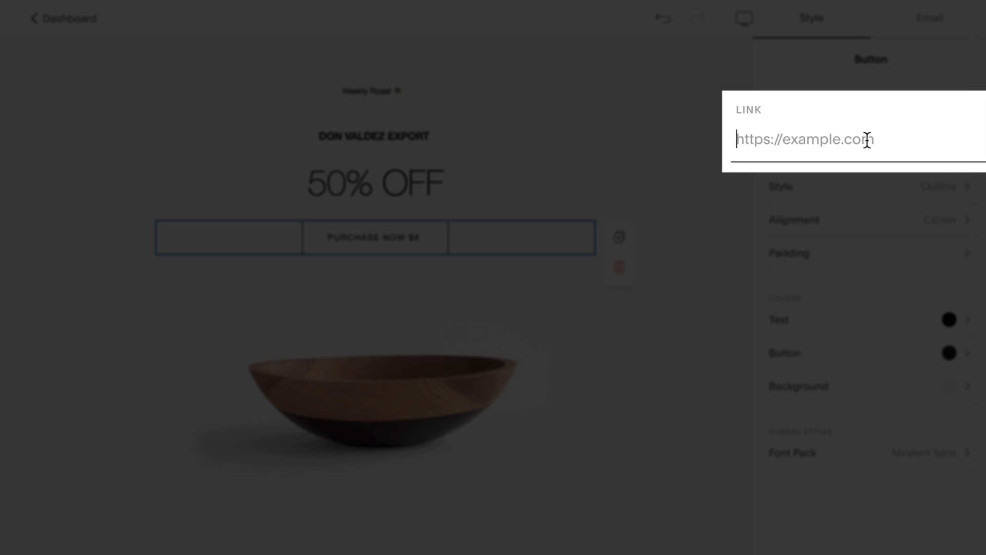
pyautogui.write('https://weeklyroast.com/don')
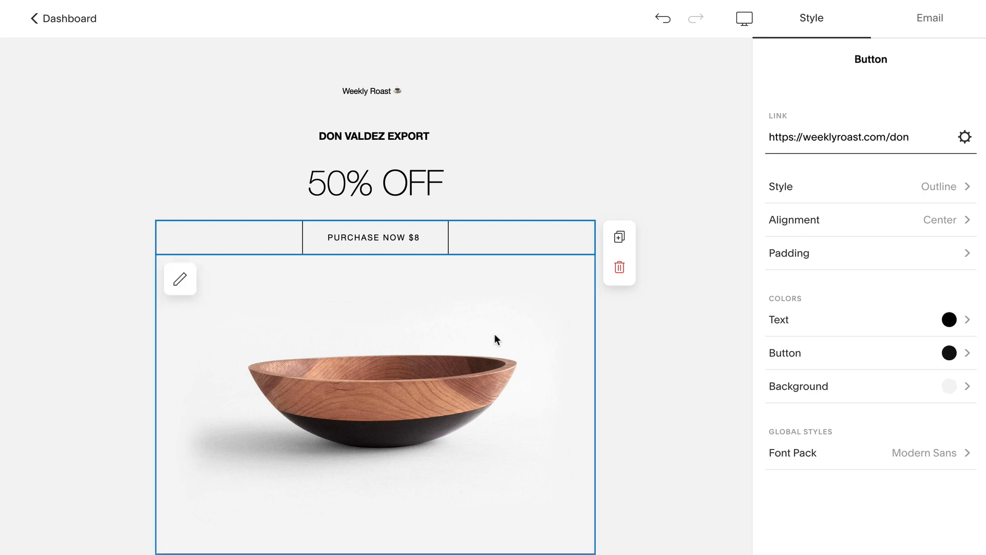
pyautogui.click(633, 339)
# Trash the wooden bowl photo block, then bring up the add-block menu beneath the button.
pyautogui.click(516, 294)
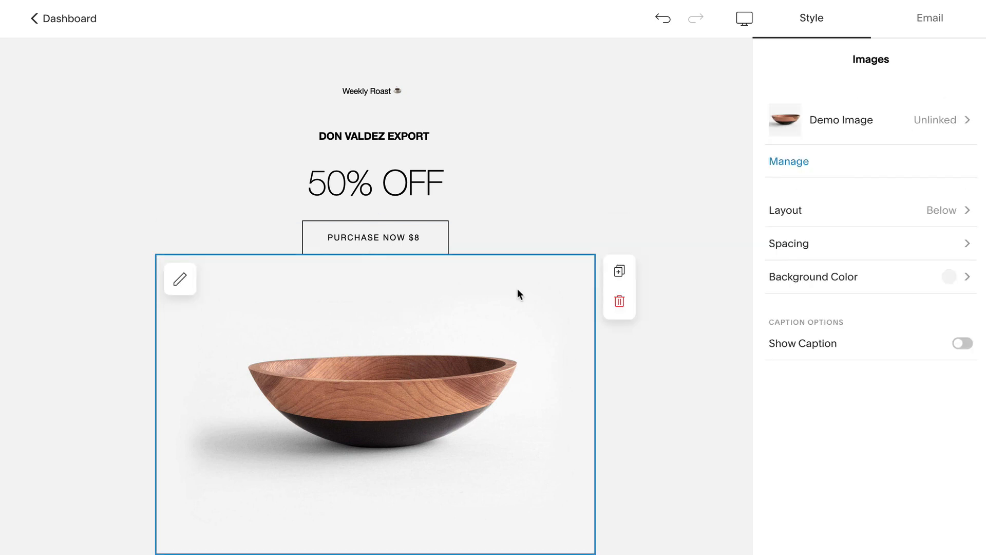
pyautogui.click(622, 301)
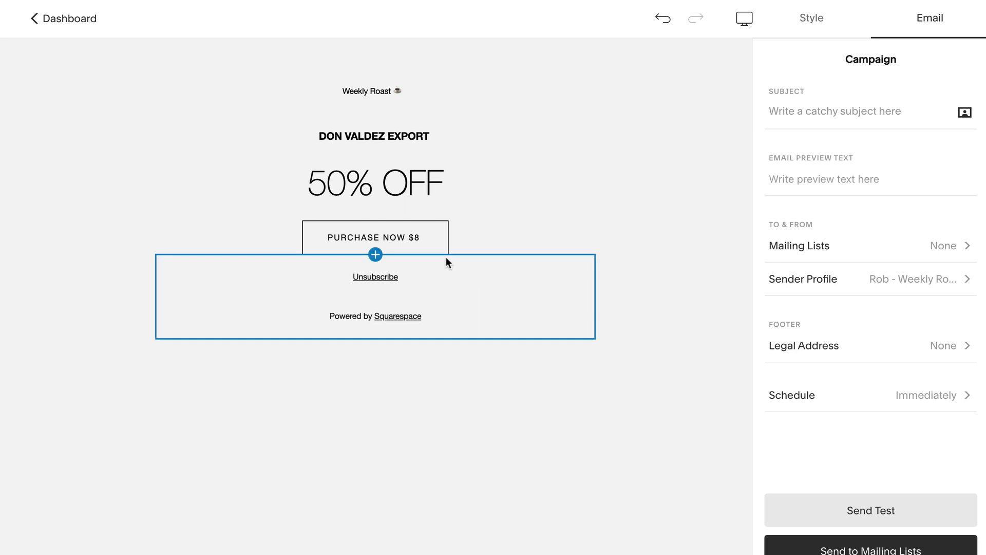
pyautogui.click(375, 254)
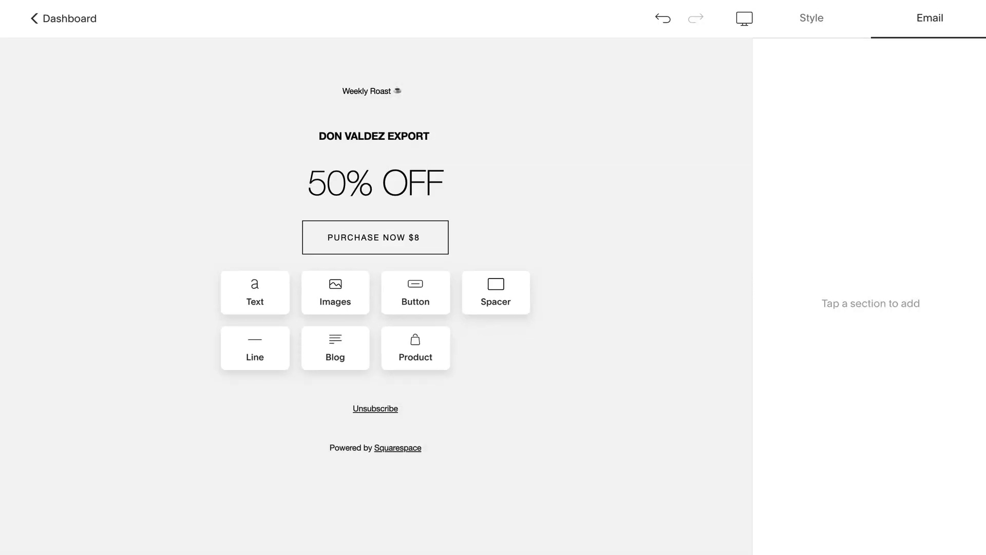
pyautogui.click(500, 289)
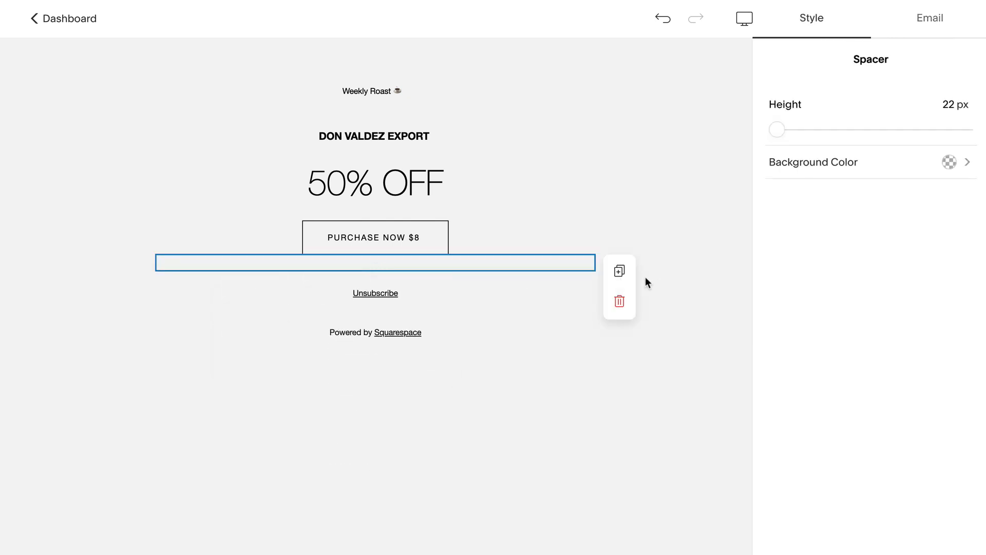
pyautogui.click(375, 270)
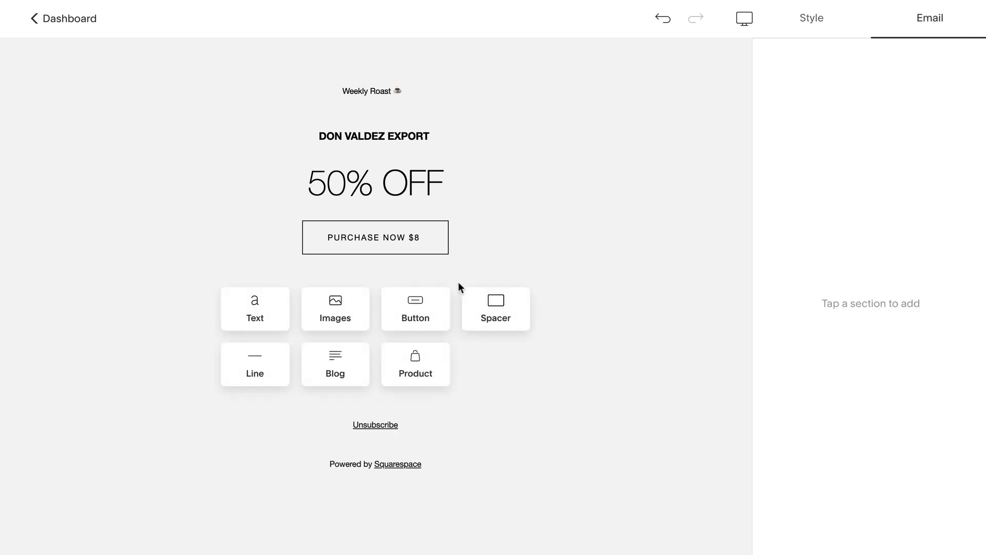
pyautogui.click(335, 309)
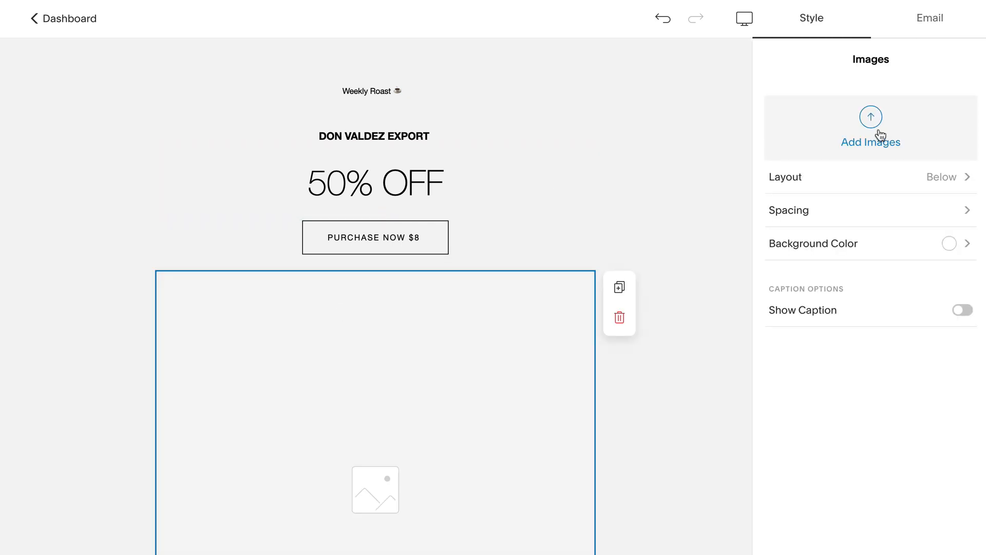
pyautogui.click(884, 136)
pyautogui.click(205, 46)
pyautogui.click(895, 377)
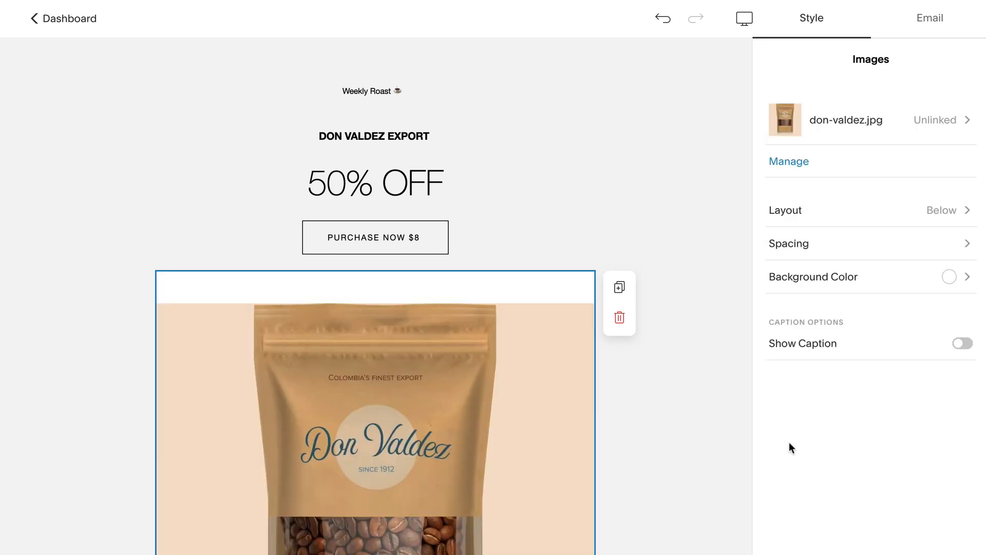
pyautogui.click(688, 390)
# Insert a Text block above the coffee-bag image.
pyautogui.moveTo(435, 268)
pyautogui.click(375, 272)
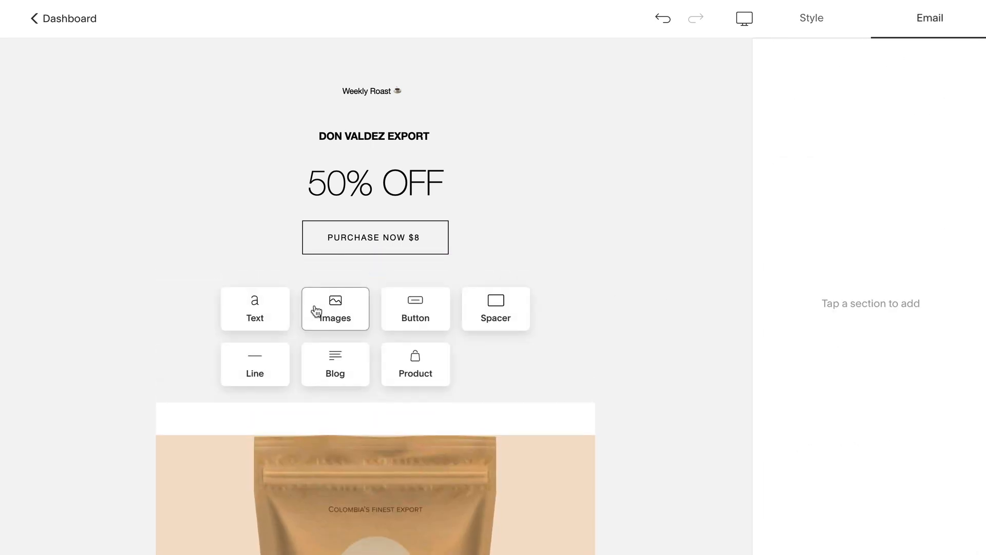
pyautogui.click(255, 308)
# Paste the Colombian coffee sale paragraph above the coffee-bag image and centre-align it.
pyautogui.write('Experience the exotic flavors of Colombia for only US$8 per bag. Usually retailing for US$16 save a massive 50% until 07 March (midnight EST) or until stocks last.')
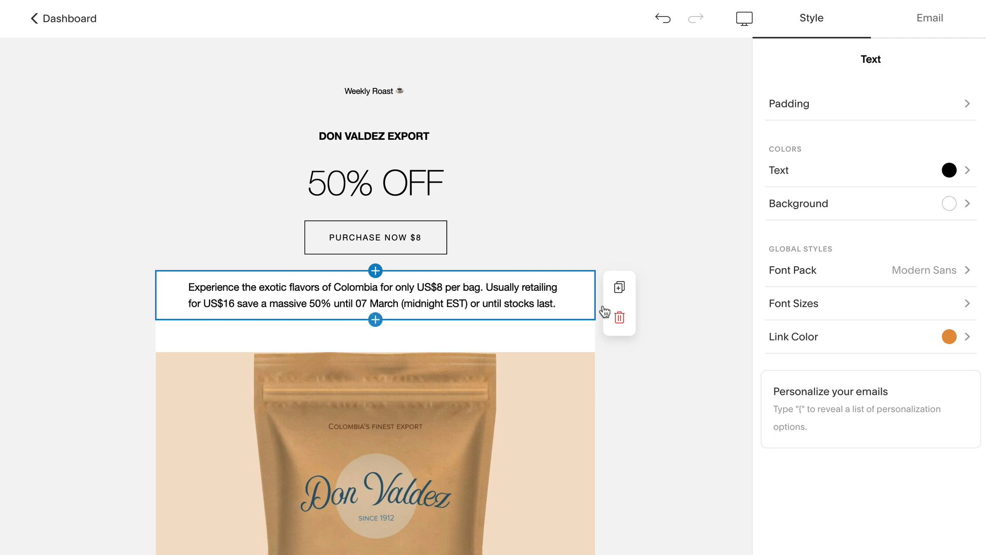
pyautogui.moveTo(559, 304); pyautogui.dragTo(189, 285)
pyautogui.click(316, 249)
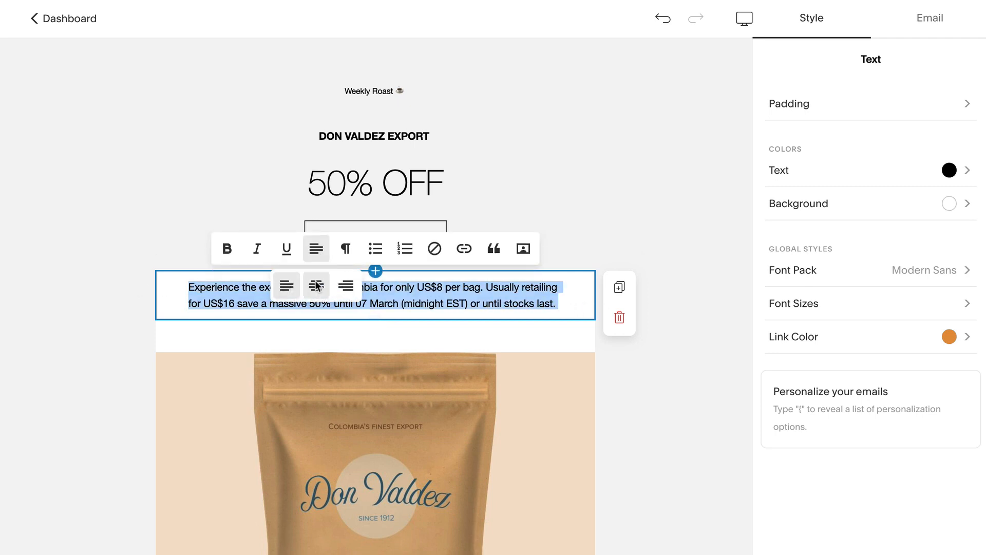
pyautogui.click(316, 286)
pyautogui.click(430, 295)
# Make the phrase 'US$8 per bag' bold.
pyautogui.moveTo(419, 287); pyautogui.dragTo(483, 288)
pyautogui.click(227, 248)
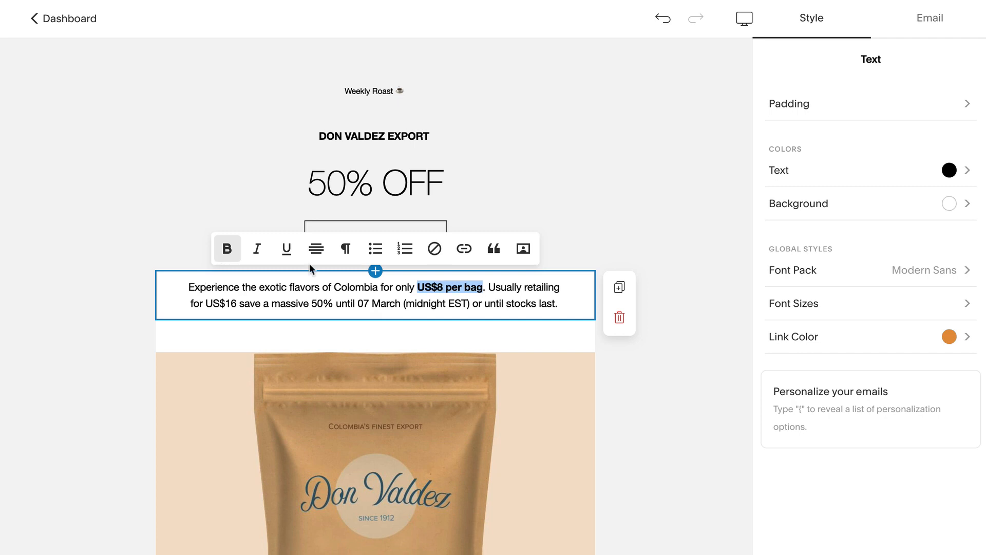
pyautogui.click(684, 291)
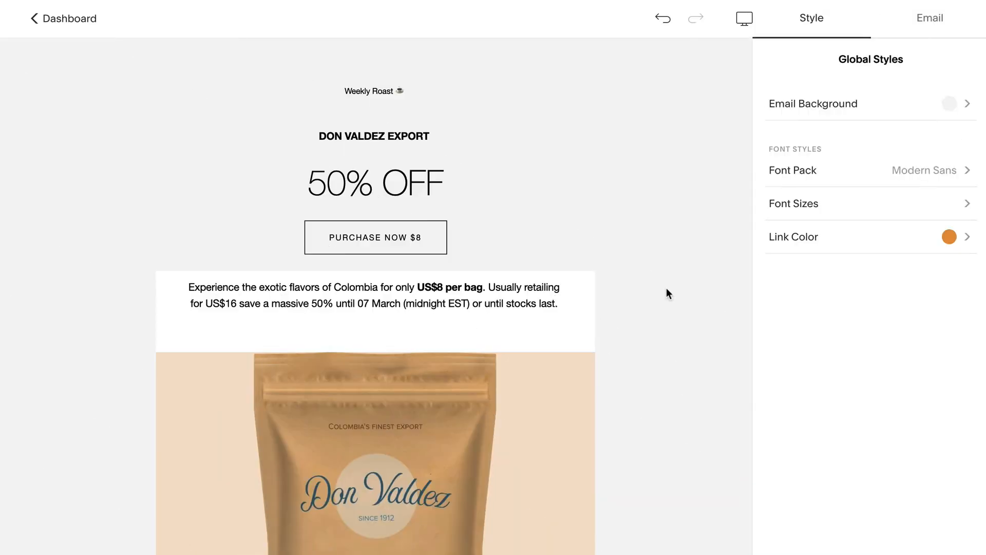
# Set the Weekly Roast header text to 23 px.
pyautogui.click(462, 100)
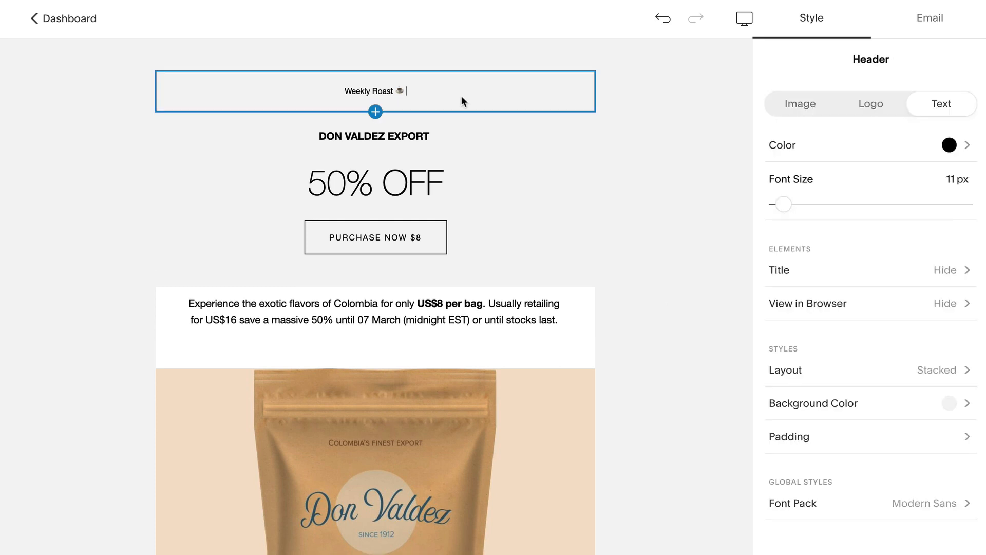
pyautogui.tripleClick(363, 90)
pyautogui.moveTo(780, 203); pyautogui.dragTo(824, 203)
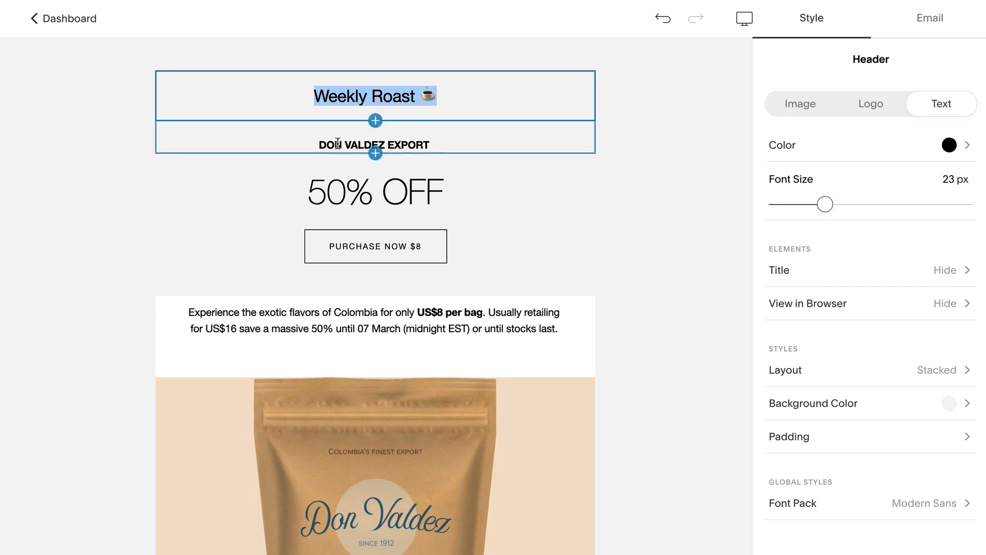
# Increase the email's global Type Scale and Base Font Size sliders.
pyautogui.tripleClick(410, 147)
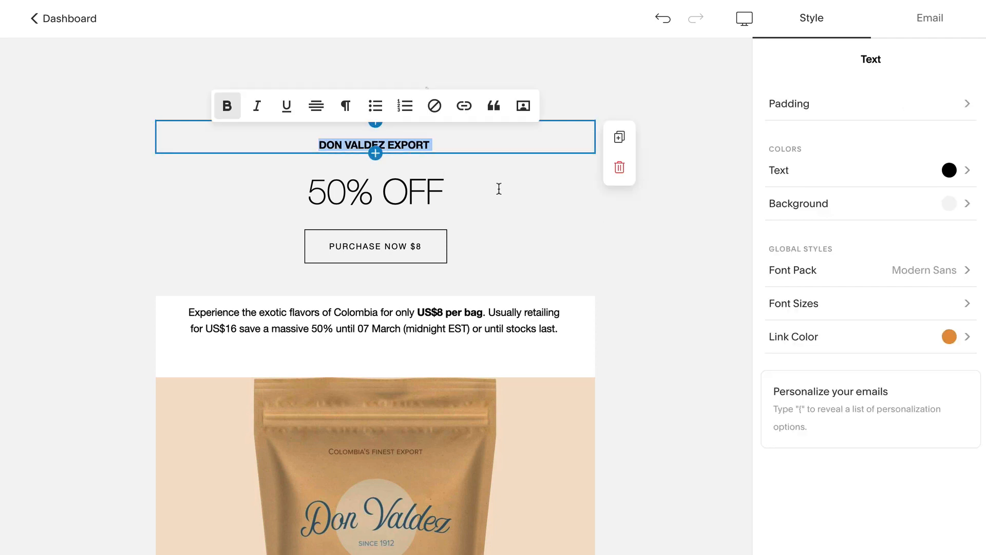
pyautogui.click(962, 305)
pyautogui.moveTo(913, 369); pyautogui.dragTo(938, 368)
pyautogui.moveTo(826, 293); pyautogui.dragTo(873, 293)
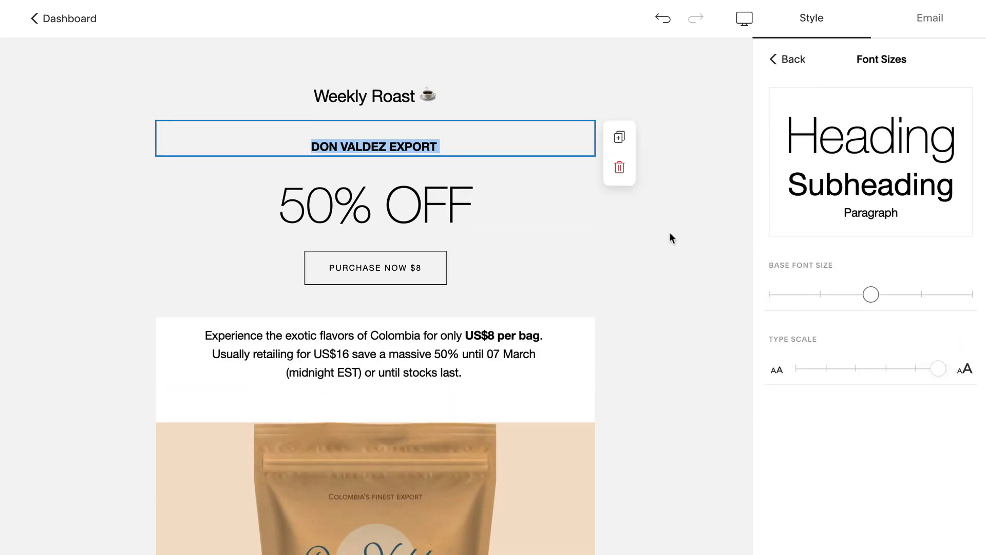
pyautogui.click(674, 227)
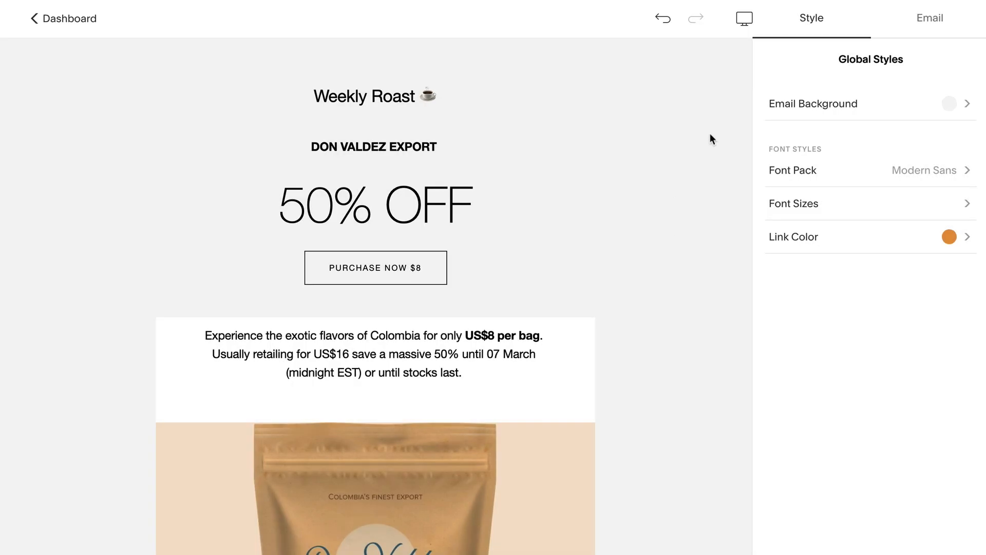
# Enter hex F5E0CB as the Global Styles Email Background colour.
pyautogui.click(943, 106)
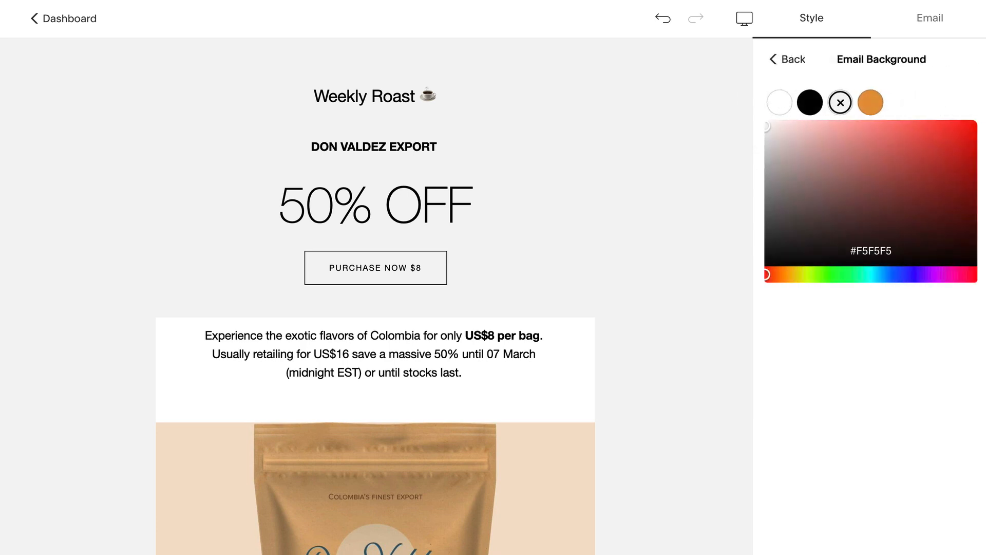
pyautogui.click(878, 250)
pyautogui.write('F5E0CB')
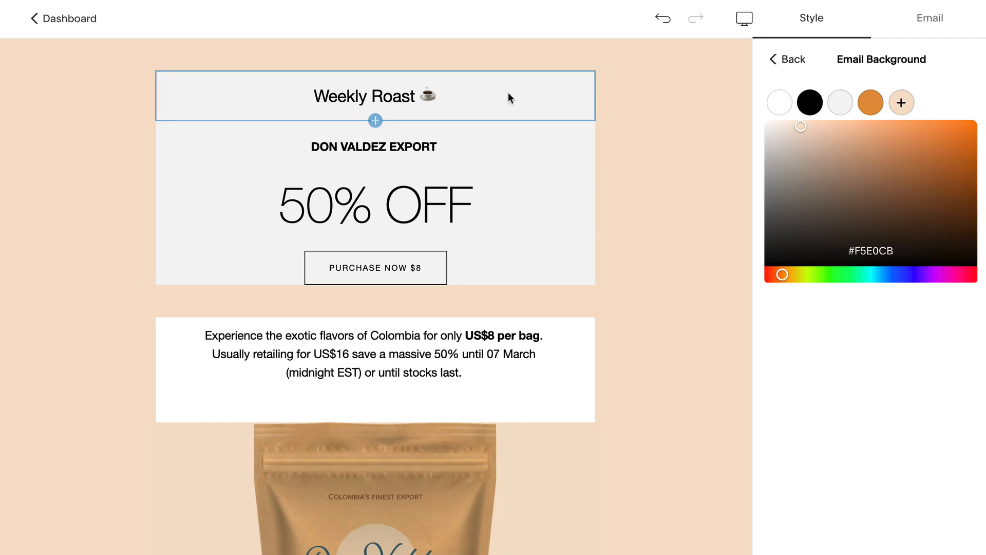
pyautogui.click(522, 94)
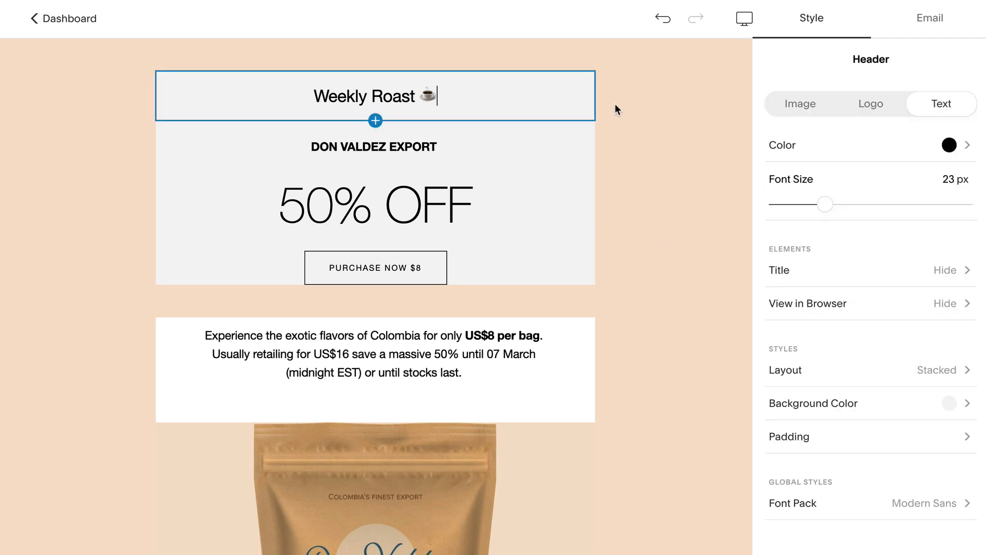
# Make the header, DON VALDEZ EXPORT and 50% OFF block backgrounds transparent.
pyautogui.click(951, 403)
pyautogui.click(772, 106)
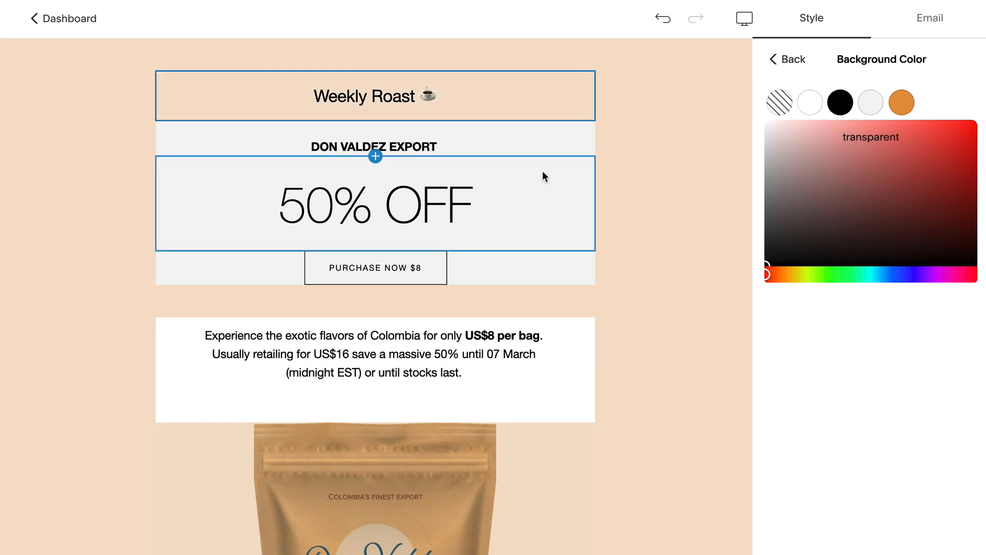
pyautogui.click(555, 134)
pyautogui.click(950, 205)
pyautogui.click(777, 104)
pyautogui.click(554, 218)
pyautogui.click(950, 205)
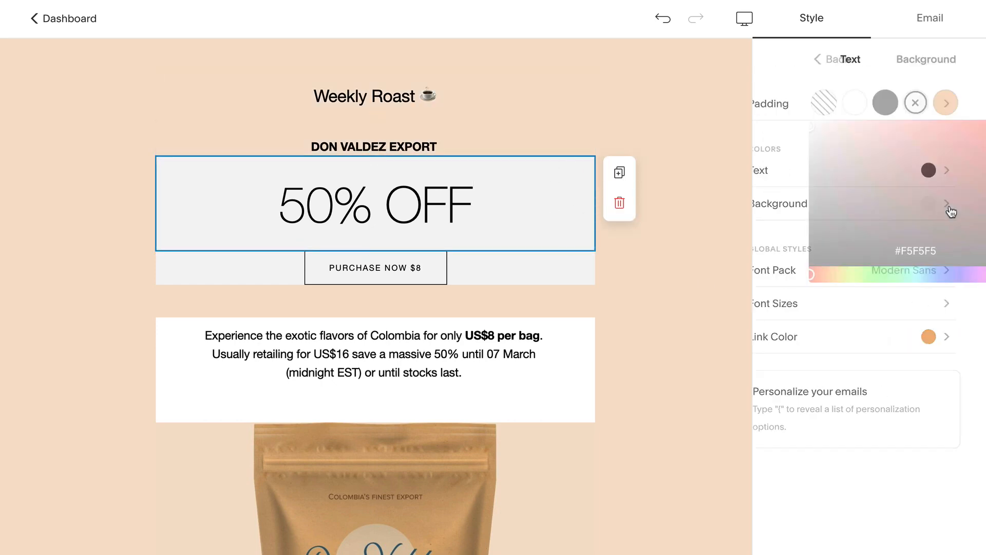
pyautogui.click(777, 104)
pyautogui.click(559, 276)
# Make the purchase button and body text backgrounds transparent, then select the coffee-bag image's background.
pyautogui.click(950, 387)
pyautogui.click(779, 102)
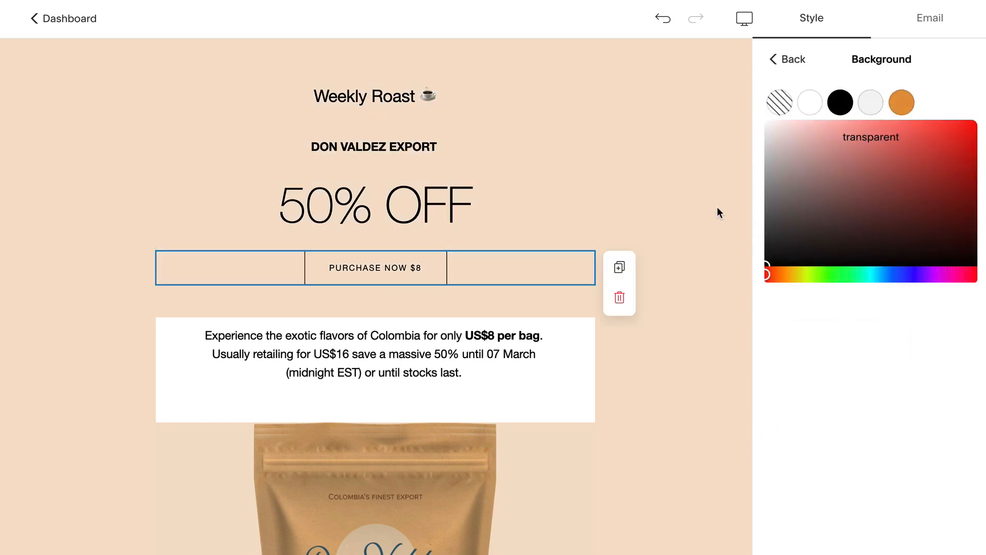
pyautogui.click(560, 359)
pyautogui.click(949, 200)
pyautogui.click(779, 102)
pyautogui.click(564, 443)
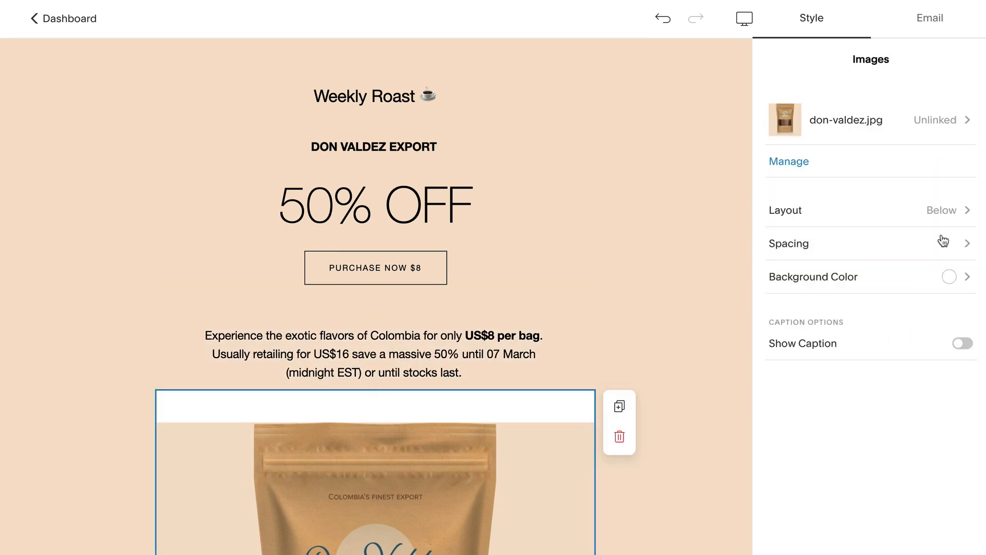
pyautogui.click(956, 277)
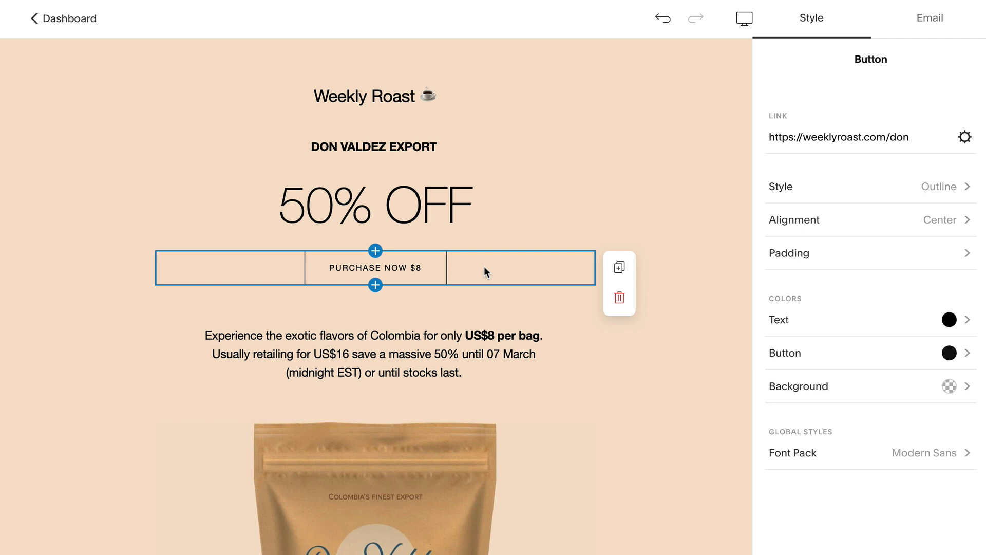
# Set the PURCHASE NOW $8 button style to Solid with white #FFFFFF colour.
pyautogui.click(945, 188)
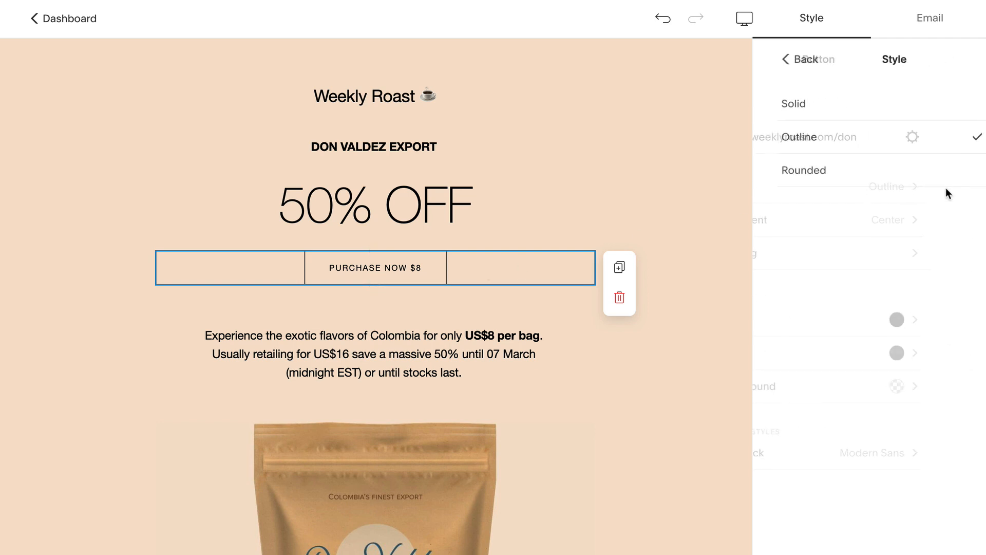
pyautogui.click(844, 109)
pyautogui.click(790, 61)
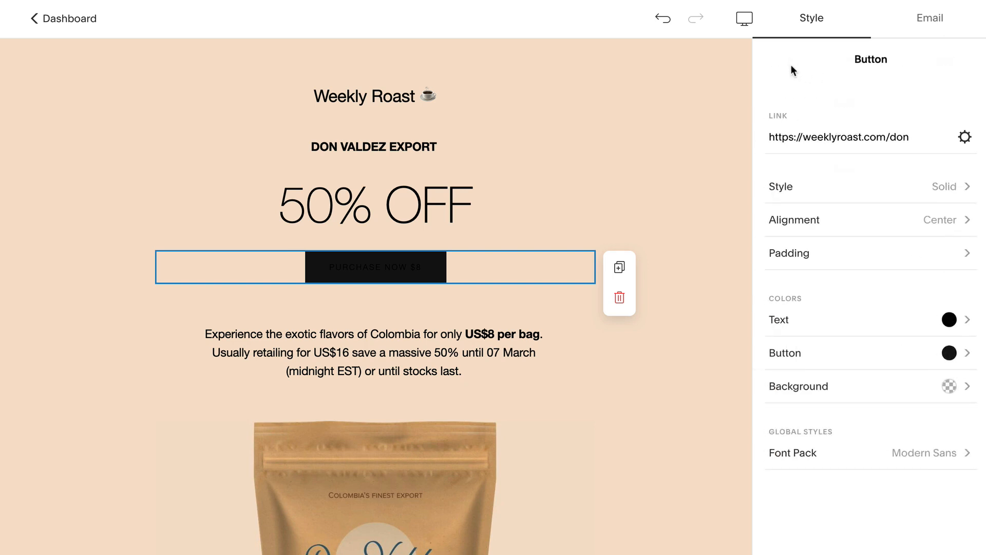
pyautogui.click(952, 354)
pyautogui.click(779, 102)
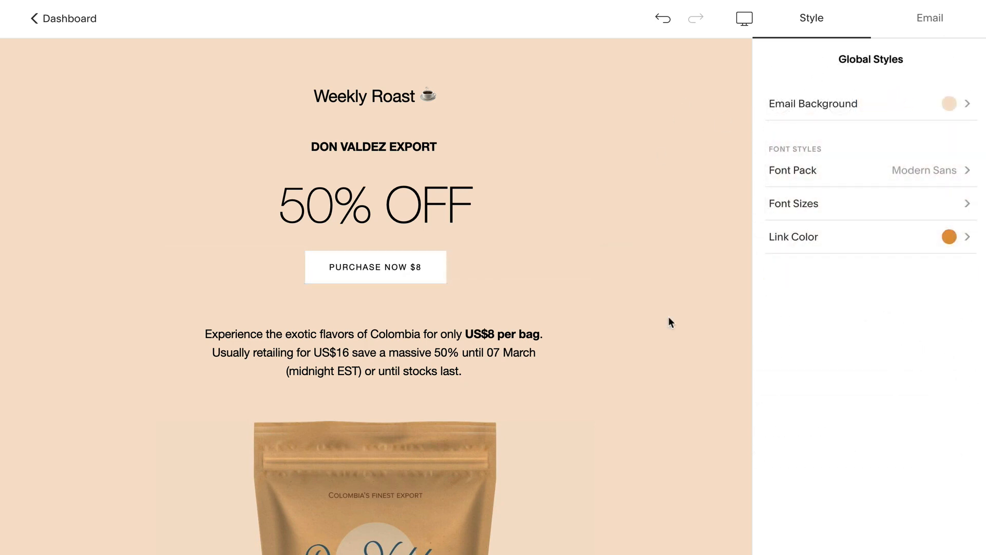
# Scroll through the styled Weekly Roast email, then review it in the mobile layout.
pyautogui.scroll(-6, 669, 318)
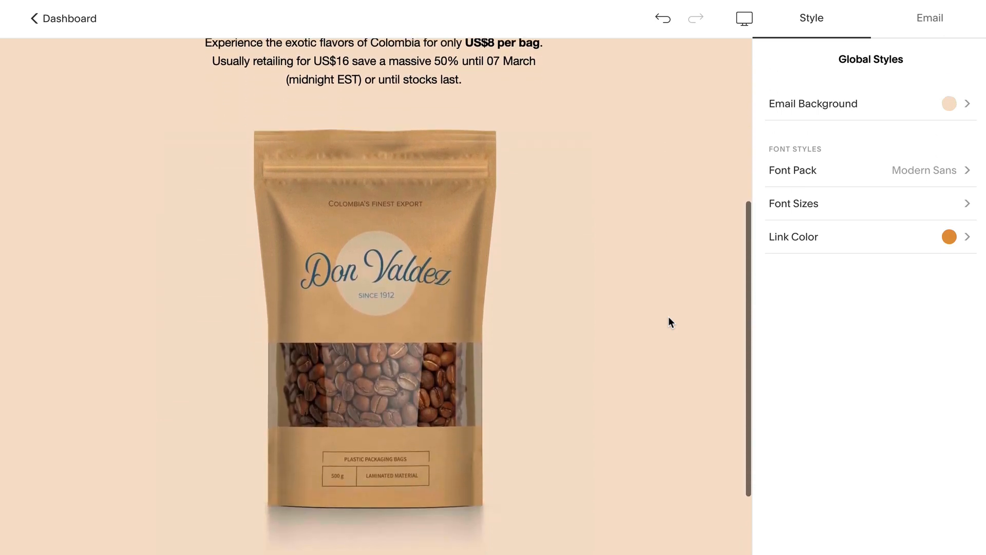
pyautogui.scroll(-2, 669, 317)
pyautogui.scroll(6, 668, 317)
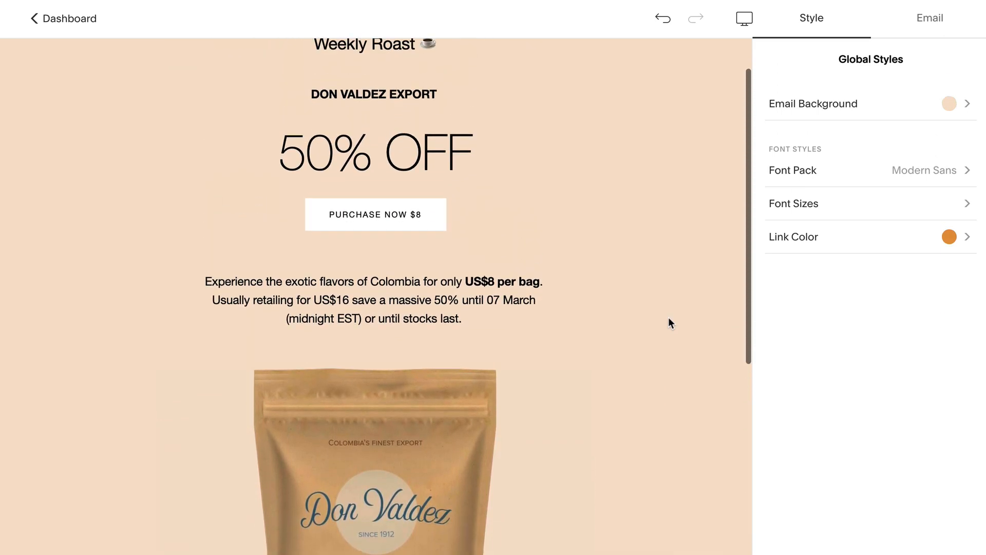
pyautogui.scroll(1, 665, 319)
pyautogui.click(744, 18)
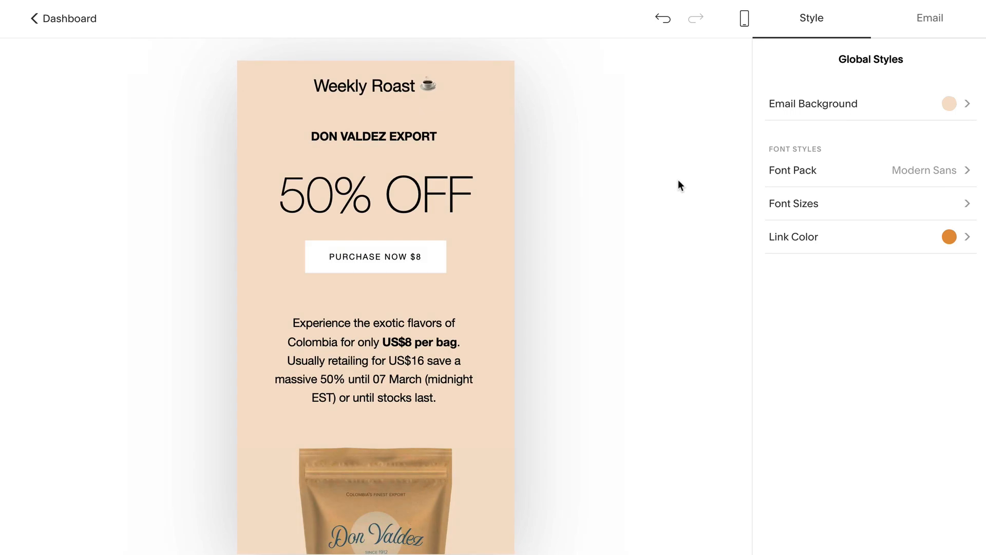
pyautogui.scroll(-6, 487, 215)
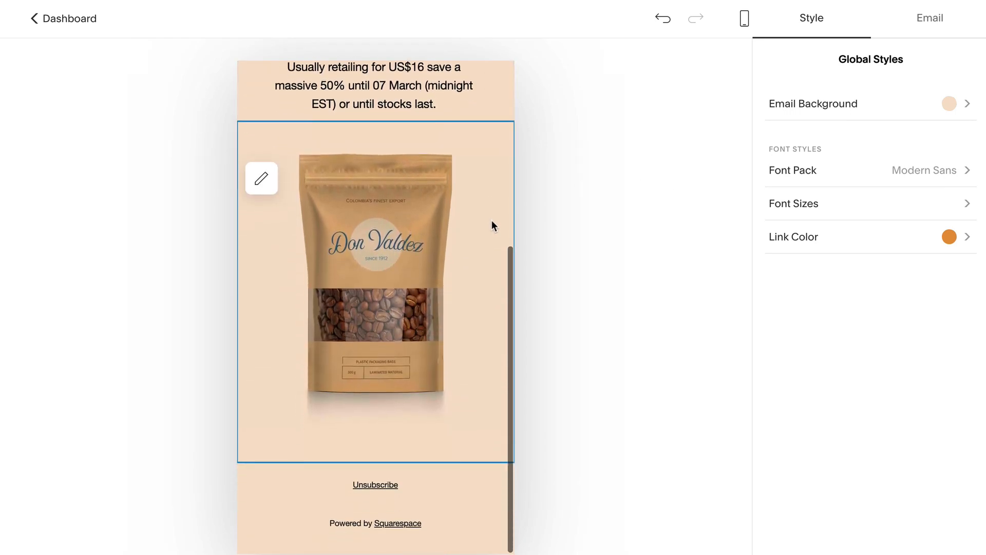
pyautogui.scroll(7, 491, 220)
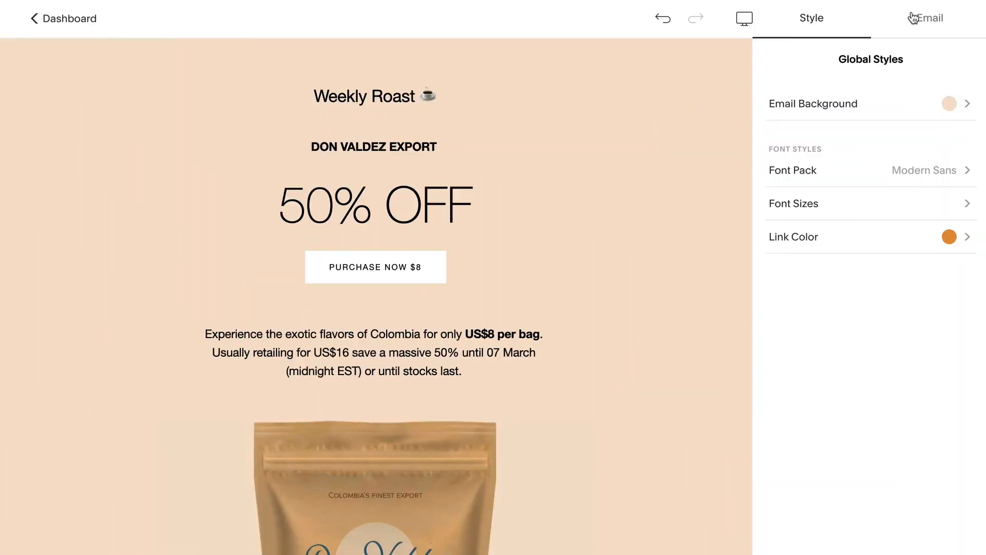
# Set the subject to 'Don Valdez Export 50% off' and paste the Colombia sentence as preview text.
pyautogui.click(928, 21)
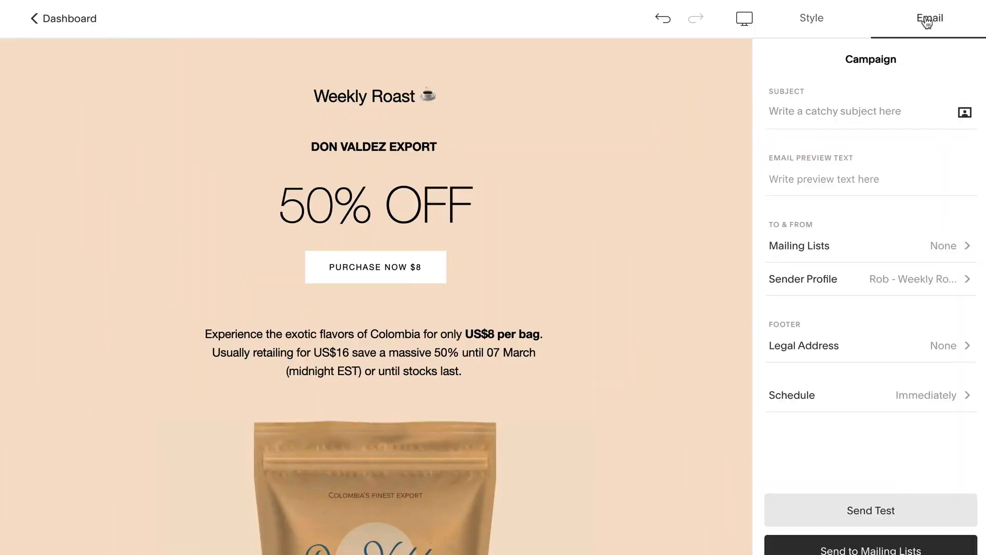
pyautogui.click(828, 111)
pyautogui.write('Don Valdez Export 50% off')
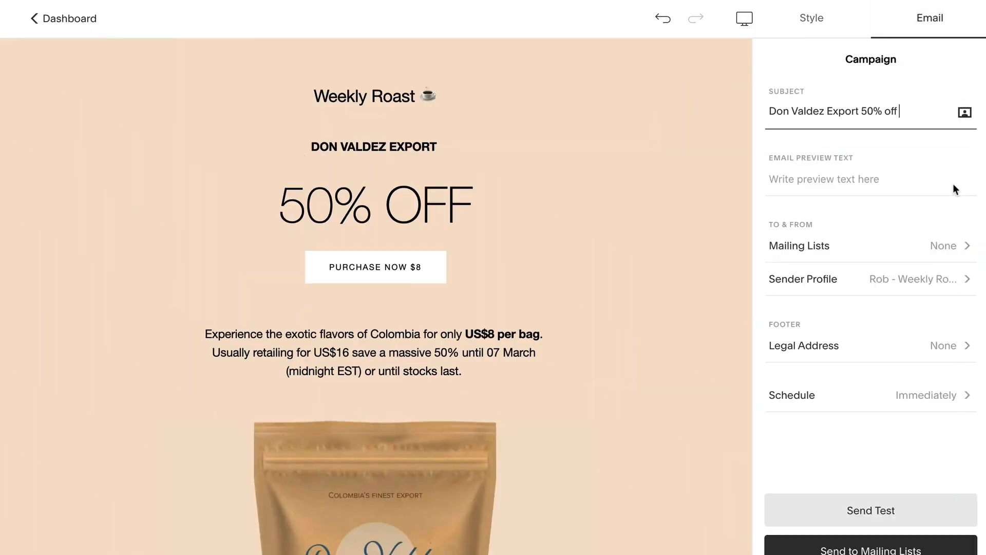
pyautogui.click(871, 246)
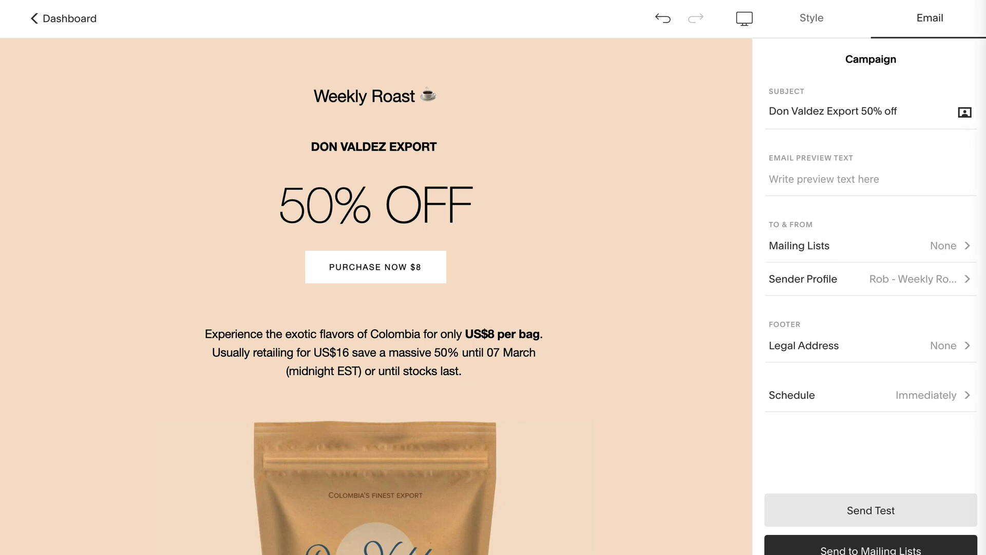
pyautogui.click(874, 178)
pyautogui.write('Experience the exotic flavors of Colombia for only US$8 per bag.')
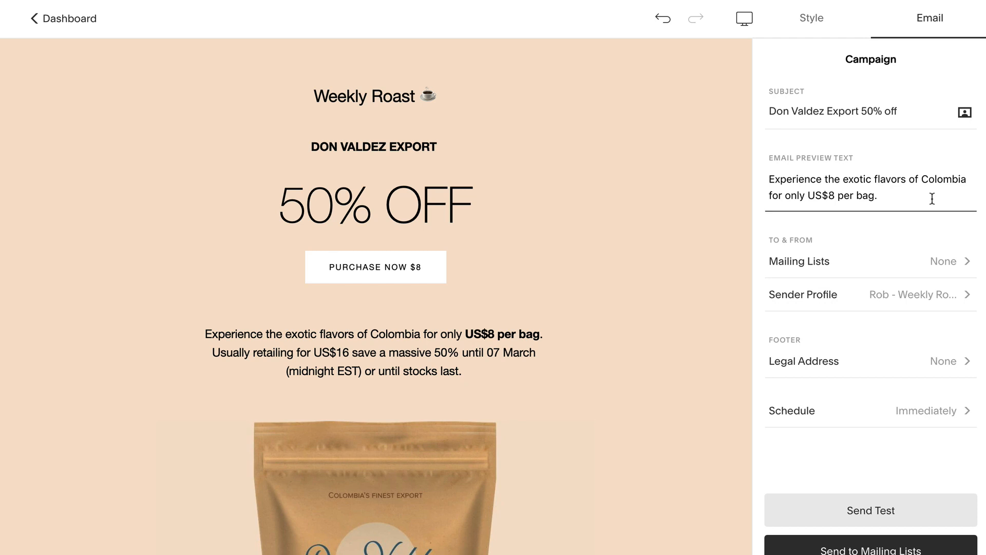
# Choose the Weekly Roast mailing list for the campaign.
pyautogui.click(948, 261)
pyautogui.click(831, 105)
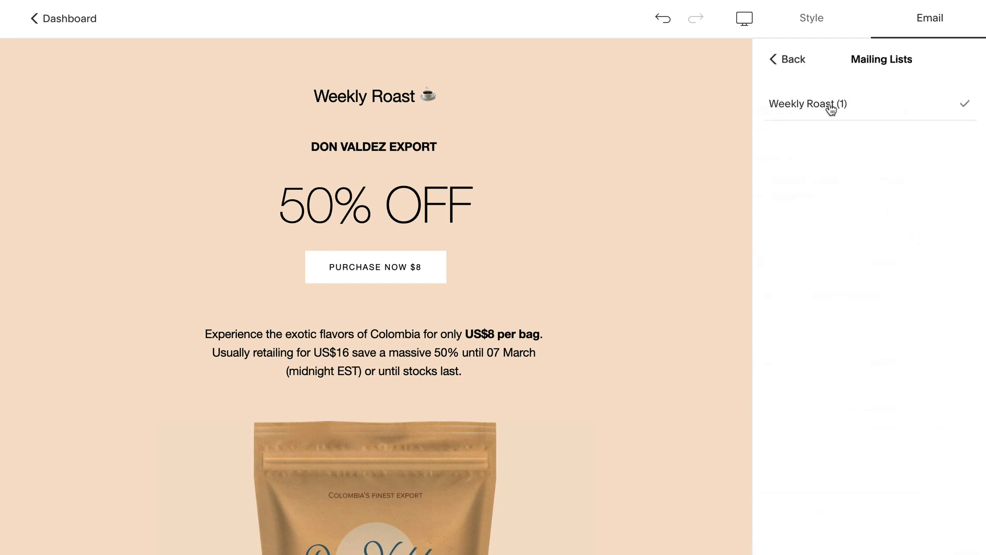
pyautogui.click(794, 60)
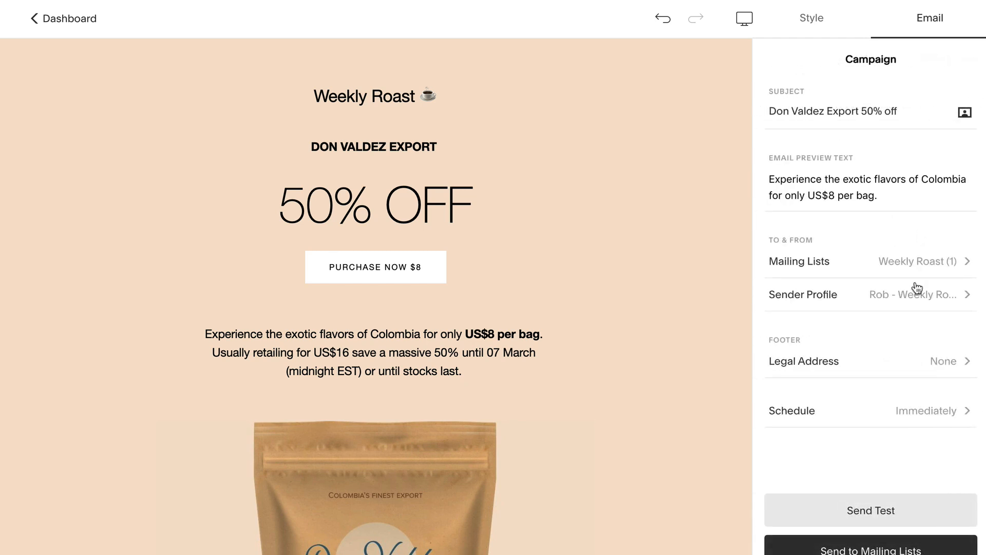
# Fill in the legal address with the business name, street address, city with postcode, and country.
pyautogui.click(955, 363)
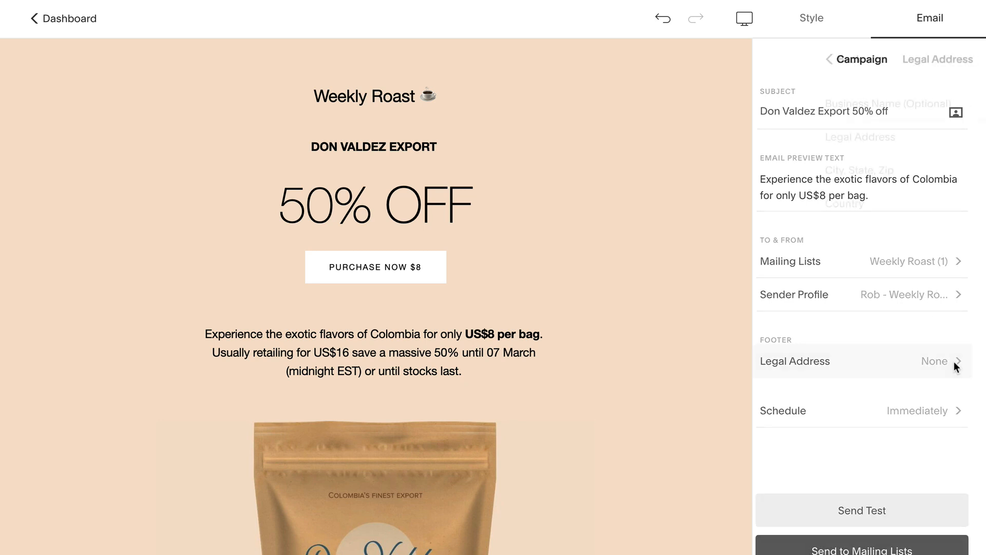
pyautogui.click(816, 102)
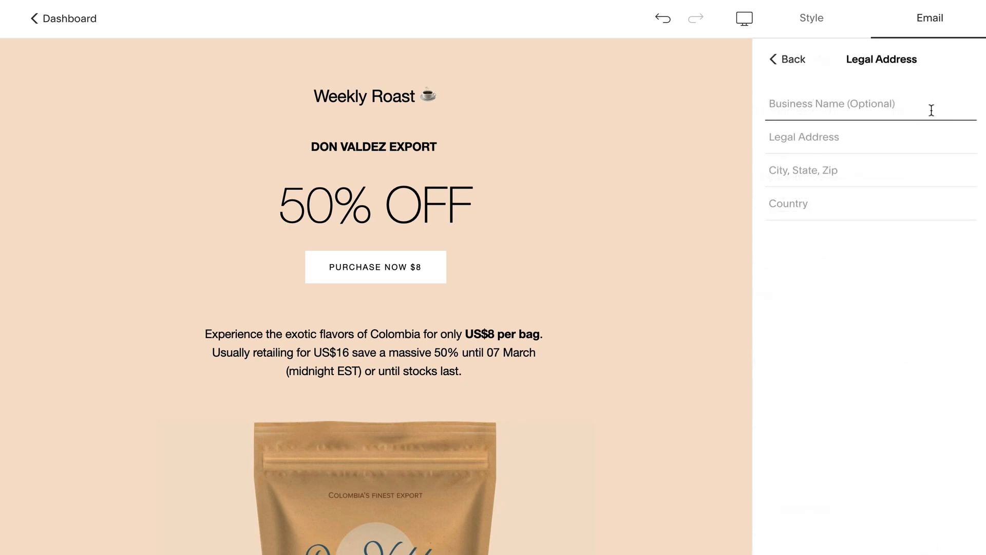
pyautogui.write('One Page Love')
pyautogui.press('Tab')
pyautogui.write('PO Box 289')
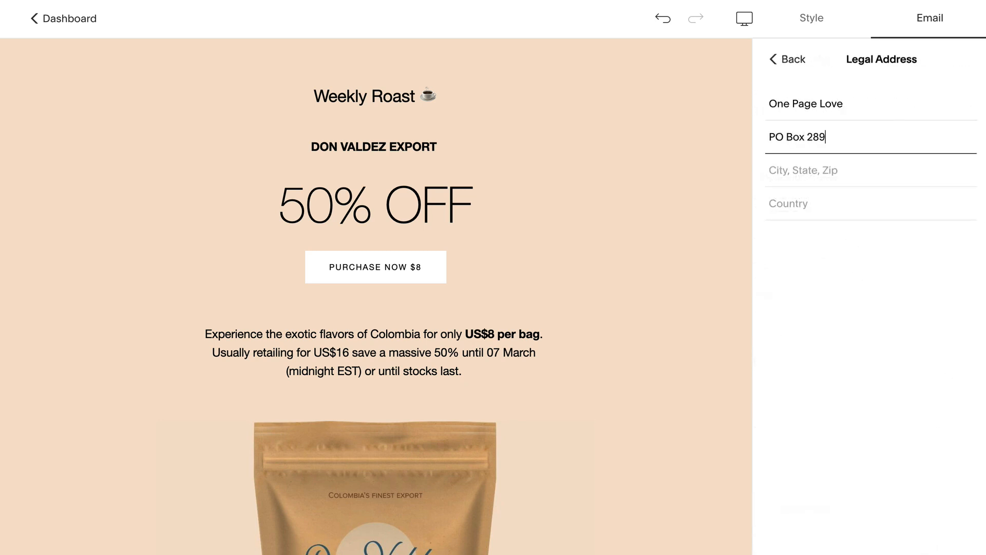
pyautogui.write(', Muizenberg')
pyautogui.press('Tab')
pyautogui.write('Cape Town, ')
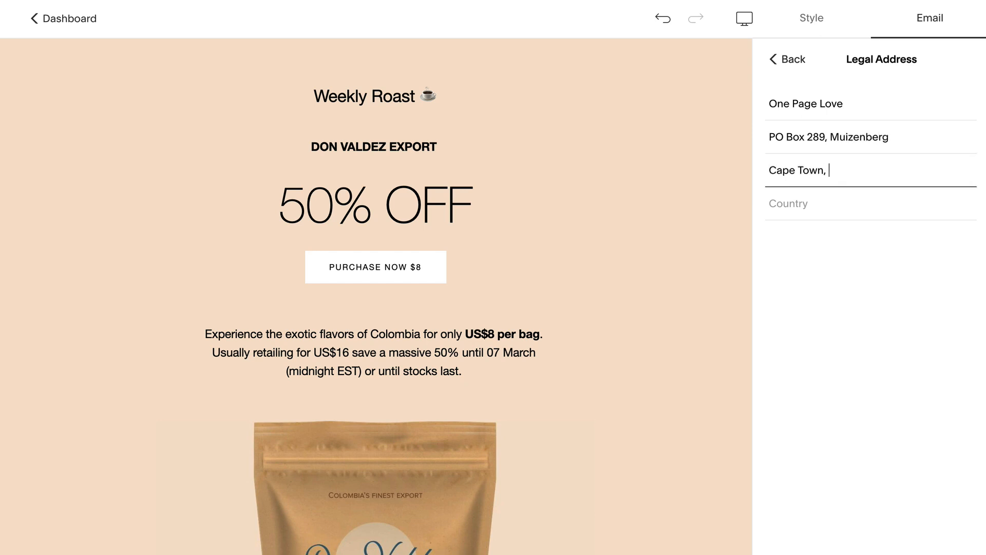
pyautogui.write('7945')
pyautogui.press('Tab')
pyautogui.write('South Africa')
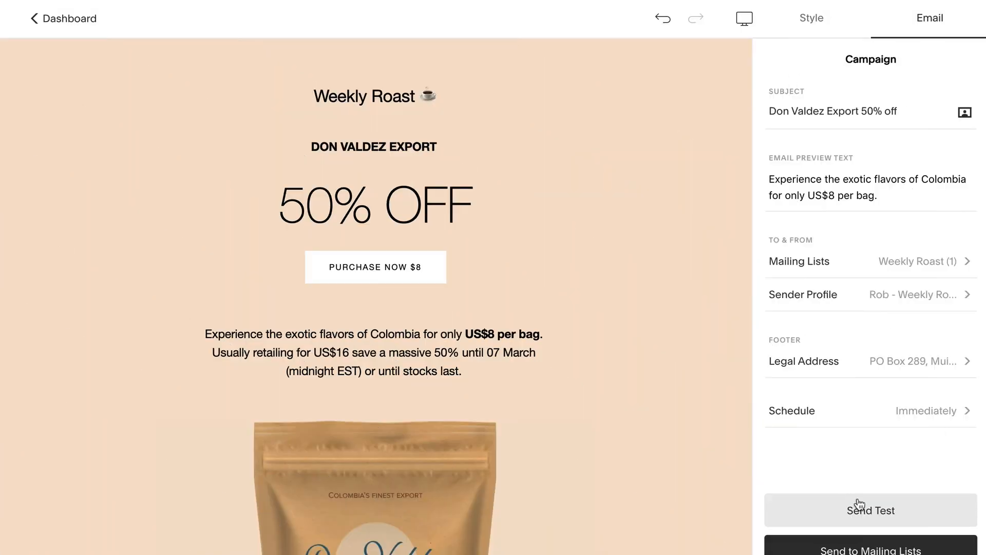
# Send a test email to the recipient's e-mail address.
pyautogui.click(859, 505)
pyautogui.click(444, 302)
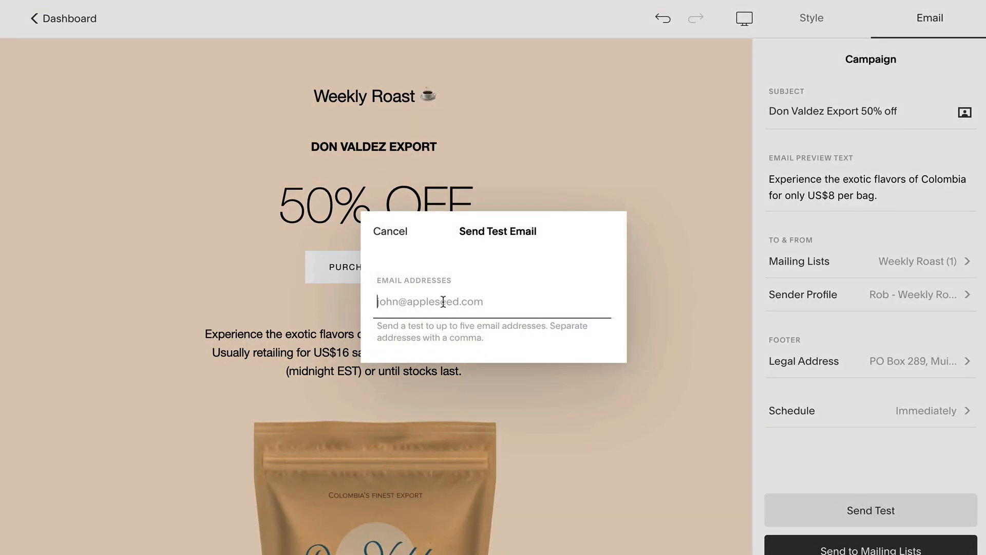
pyautogui.click(601, 235)
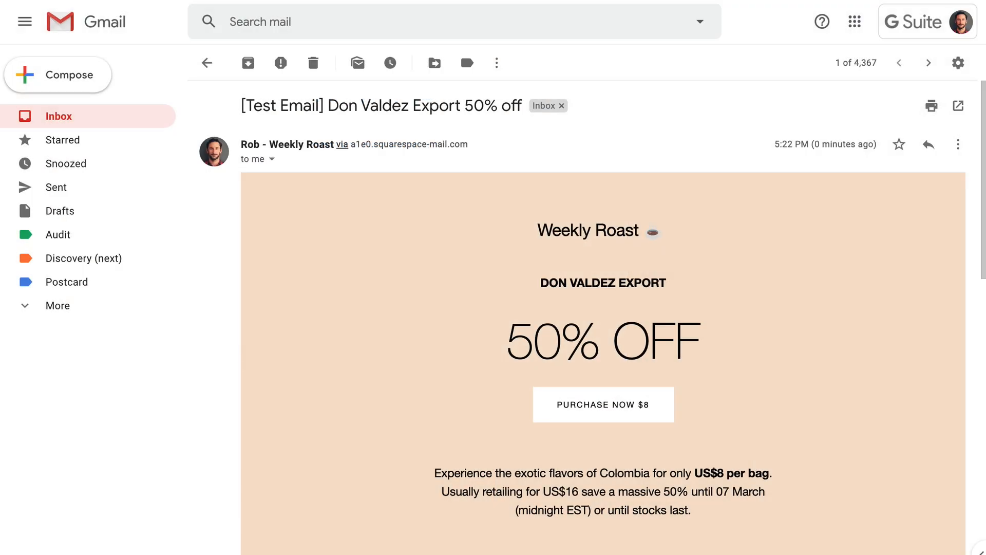
# Scroll through the Gmail test email to check the peach design, white button and footer address.
pyautogui.scroll(-6, 603, 317)
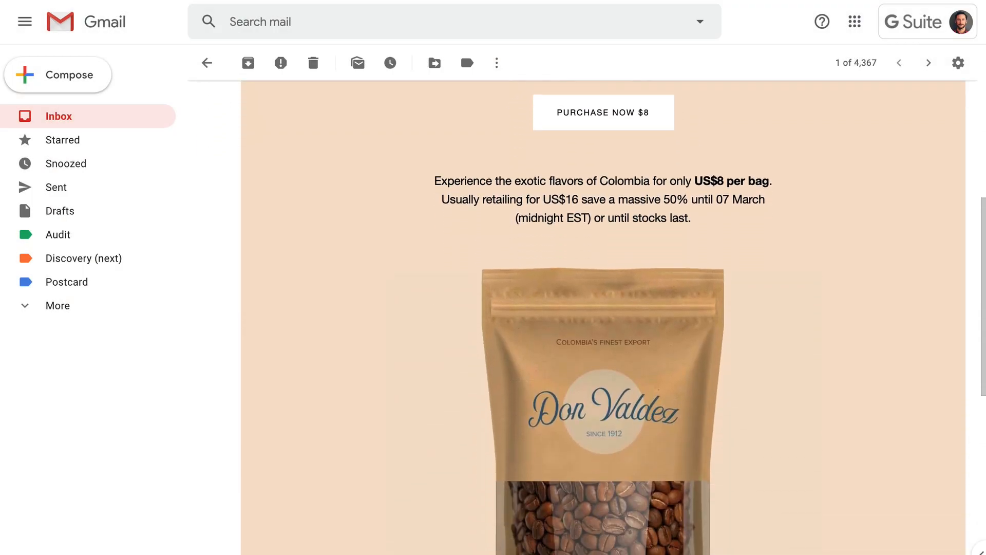
pyautogui.scroll(-5, 603, 317)
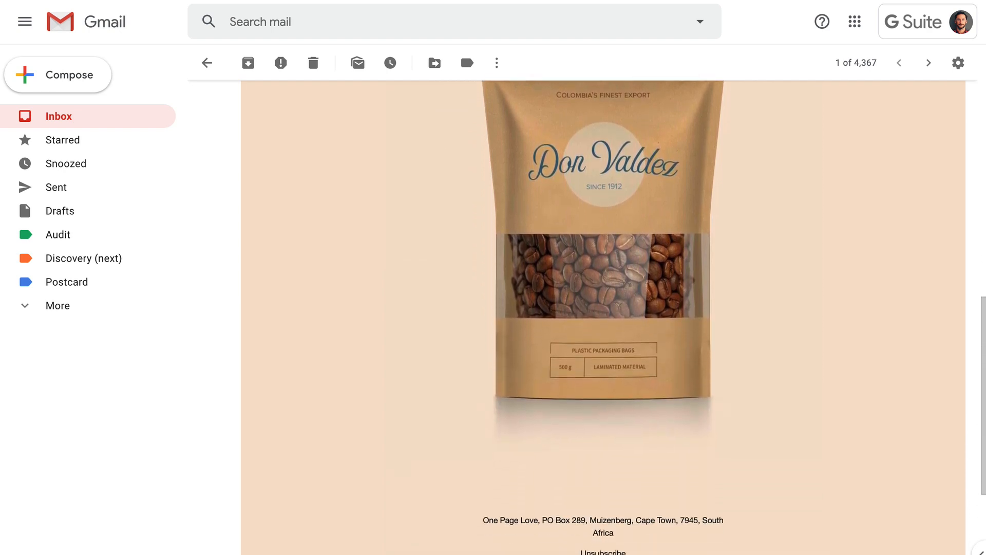
pyautogui.scroll(-3, 603, 317)
pyautogui.scroll(8, 603, 318)
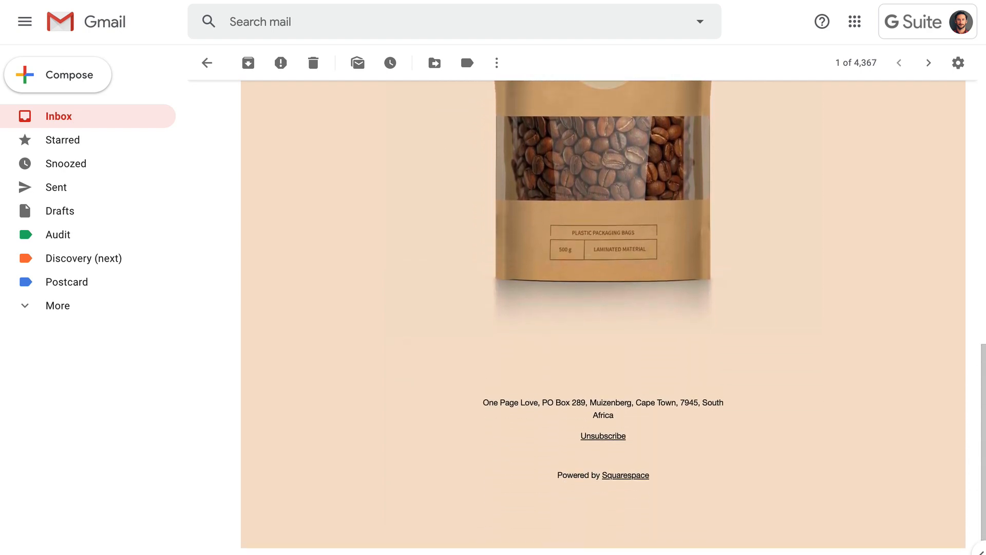
pyautogui.scroll(6, 603, 317)
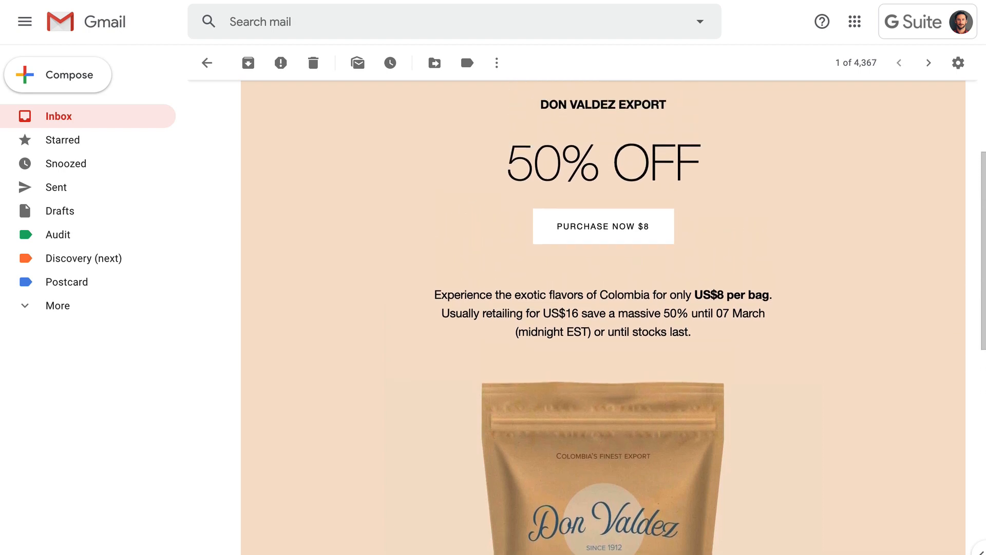